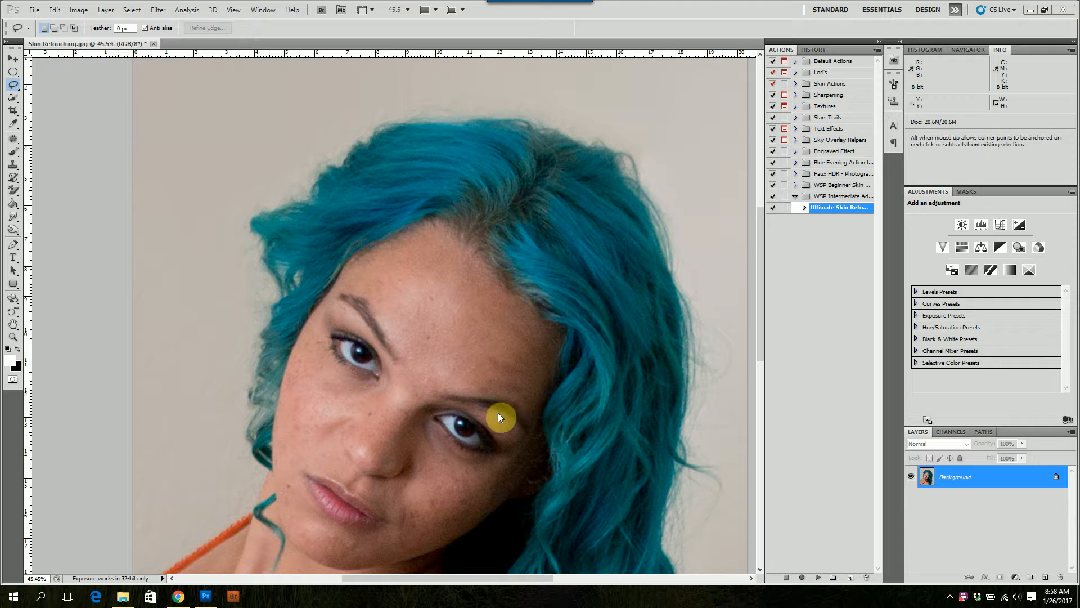
Run the Ultimate Skin retouching action from the WSP Intermediate set and select the "Even out the Tone" layer
{"action": "left_click_drag", "start_coordinate": [499, 435], "coordinate": [508, 362]}
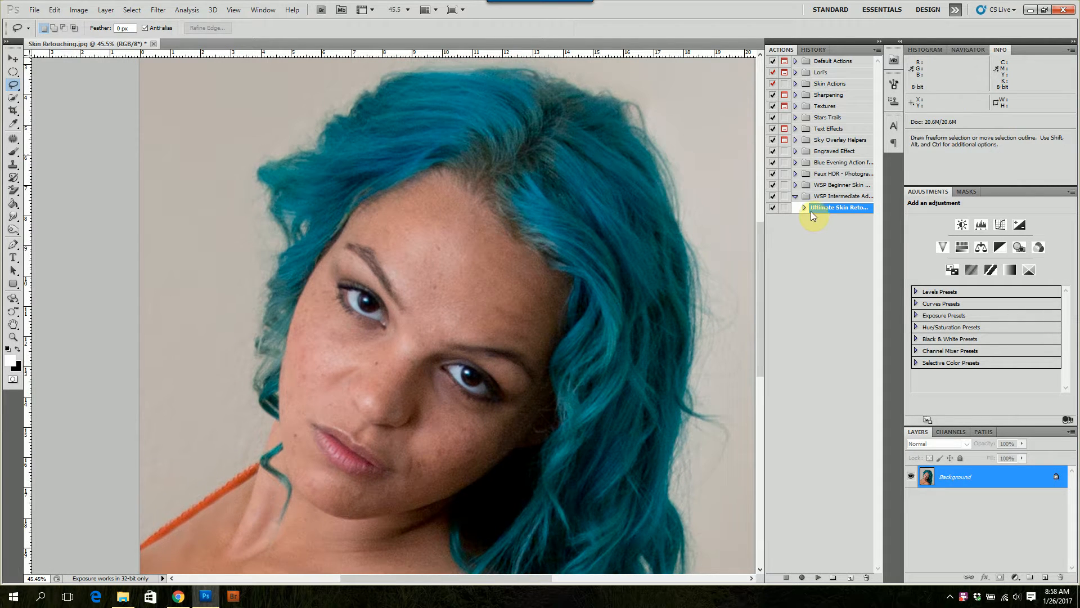
{"action": "left_click", "coordinate": [818, 577]}
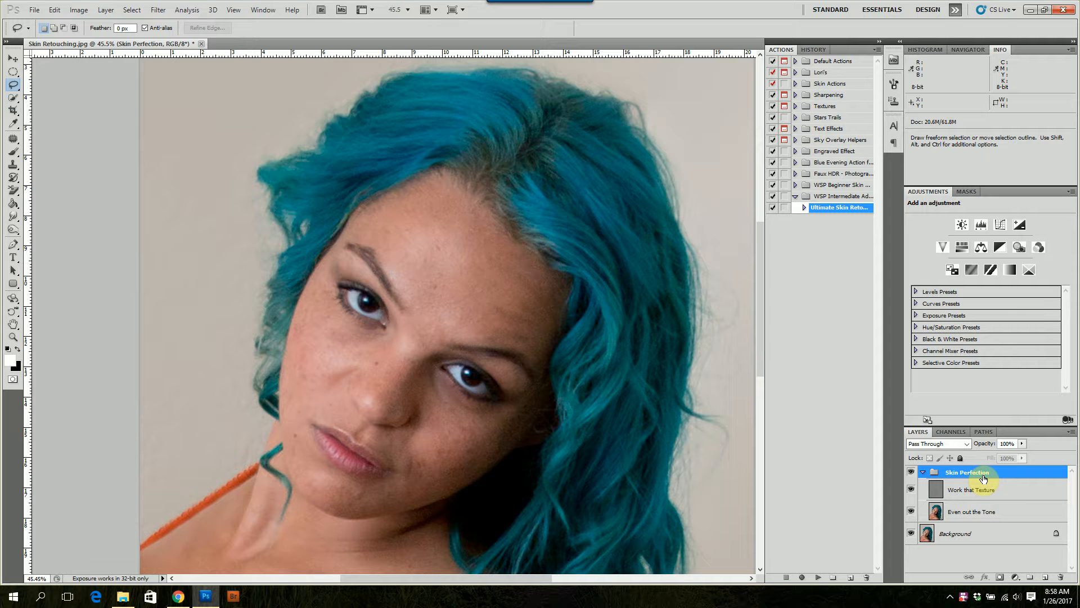
{"action": "left_click", "coordinate": [982, 513]}
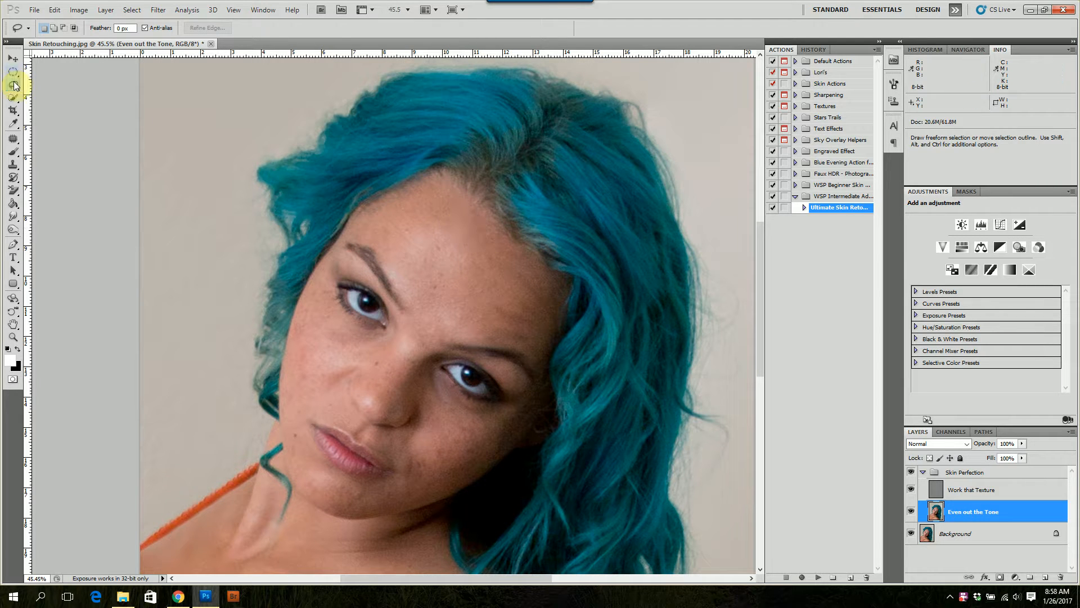
Lasso a round patch of skin on the forehead above the left eyebrow and feather it with Refine Edge
{"action": "mouse_move", "coordinate": [456, 218]}
{"action": "left_mouse_down"}
{"action": "mouse_move", "coordinate": [420, 208]}
{"action": "mouse_move", "coordinate": [393, 226]}
{"action": "mouse_move", "coordinate": [392, 262]}
{"action": "mouse_move", "coordinate": [424, 289]}
{"action": "mouse_move", "coordinate": [470, 278]}
{"action": "mouse_move", "coordinate": [475, 234]}
{"action": "mouse_move", "coordinate": [458, 212]}
{"action": "left_mouse_up"}
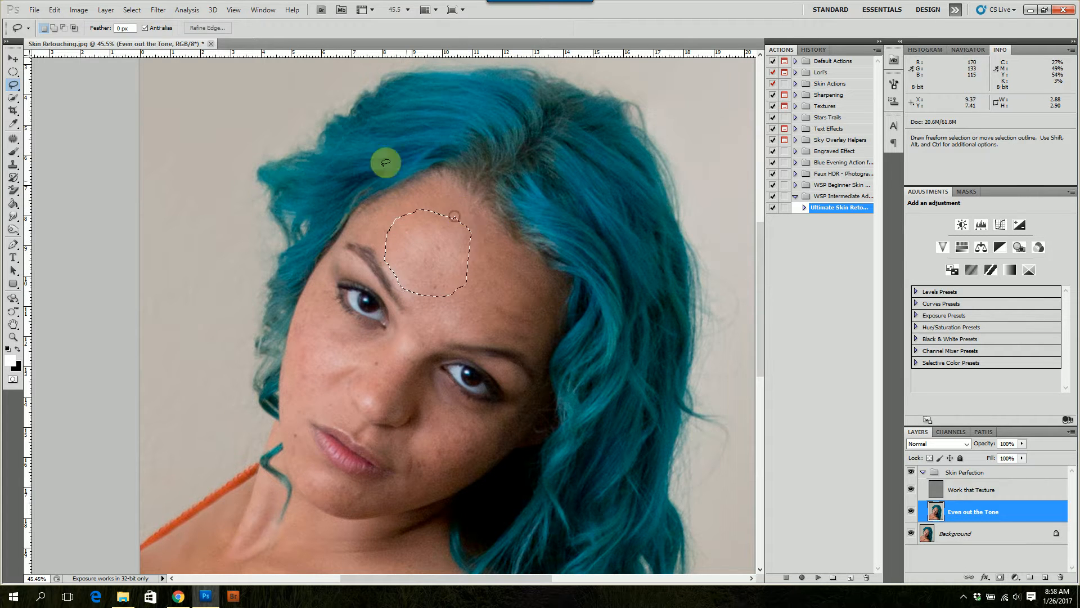
{"action": "left_click", "coordinate": [208, 28]}
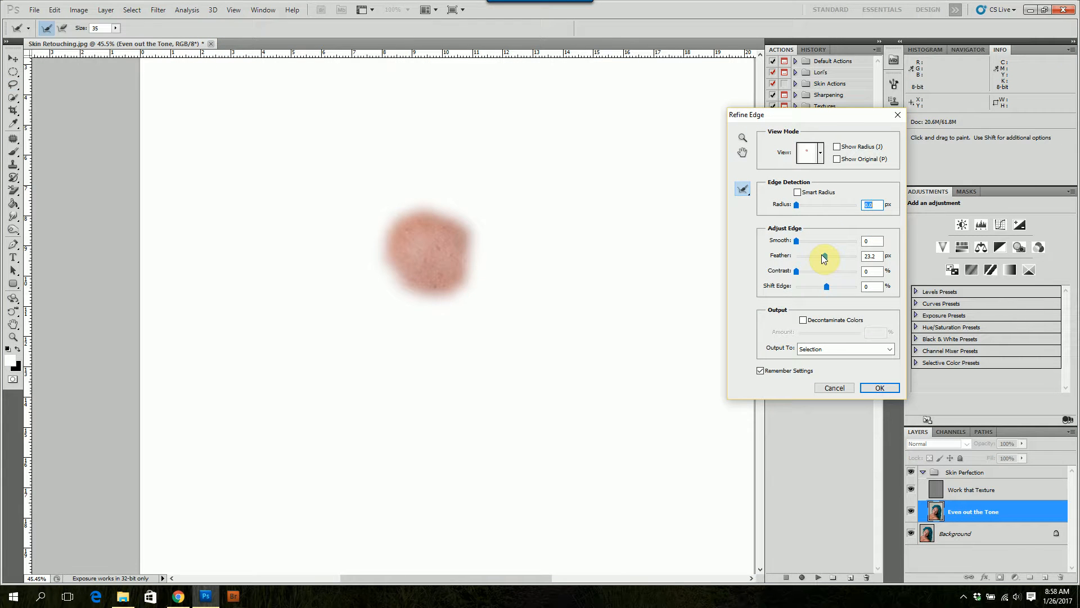
{"action": "mouse_move", "coordinate": [826, 256]}
{"action": "left_mouse_down"}
{"action": "mouse_move", "coordinate": [781, 259]}
{"action": "mouse_move", "coordinate": [828, 254]}
{"action": "left_mouse_up"}
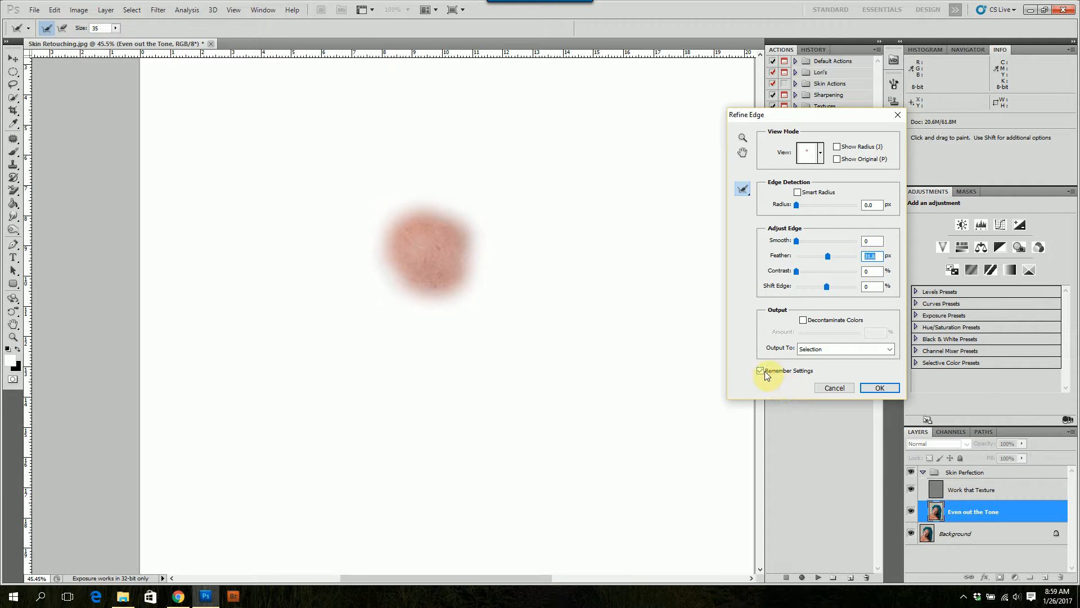
{"action": "left_click", "coordinate": [873, 385]}
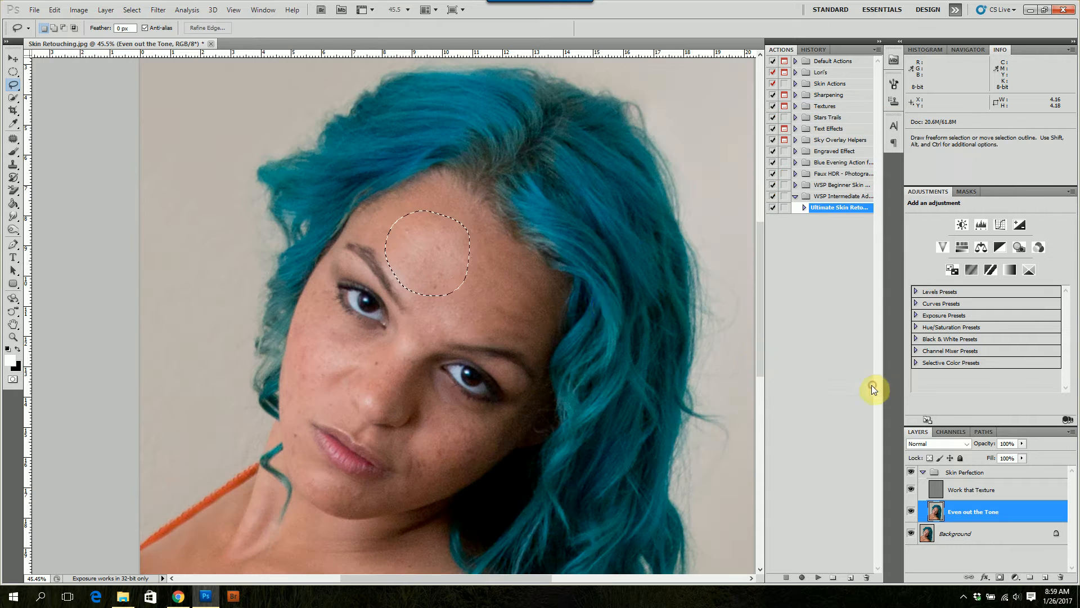
Apply a Gaussian Blur with a radius of 9.5 pixels to the selected forehead patch
{"action": "left_click", "coordinate": [154, 10]}
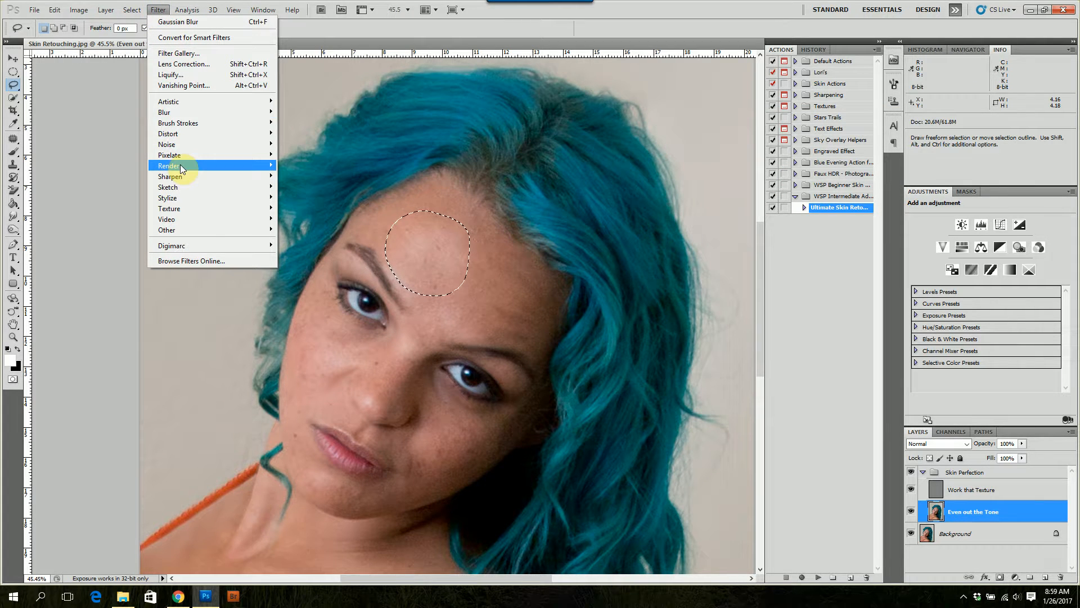
{"action": "mouse_move", "coordinate": [198, 117]}
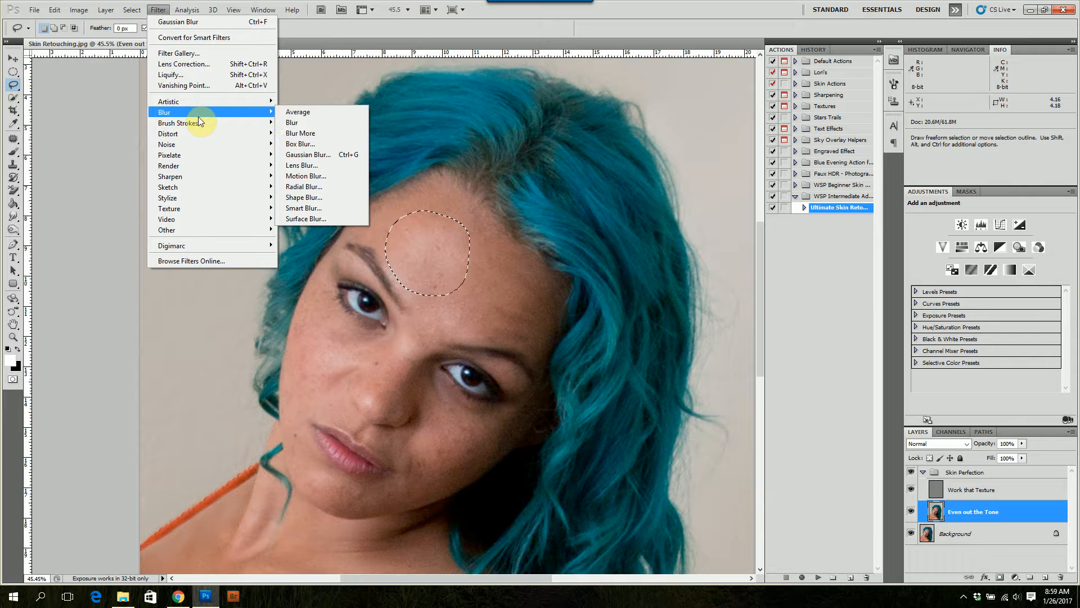
{"action": "left_click", "coordinate": [297, 156]}
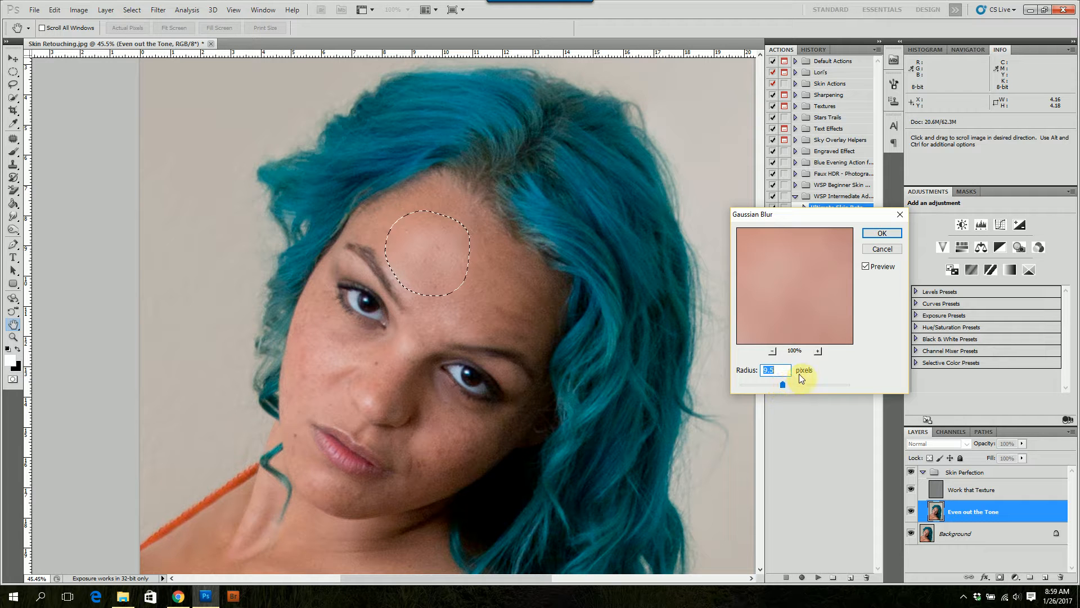
{"action": "left_click", "coordinate": [872, 232]}
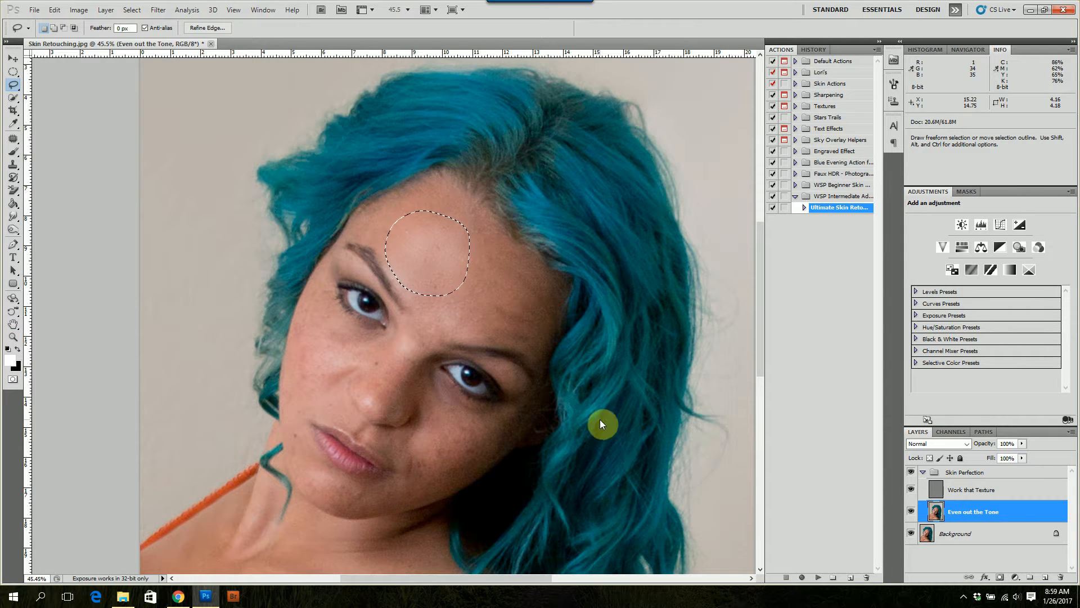
Lasso an oval patch at the centre of the forehead, apply a 9.5-pixel Gaussian Blur, and clear the selection
{"action": "key", "text": "l"}
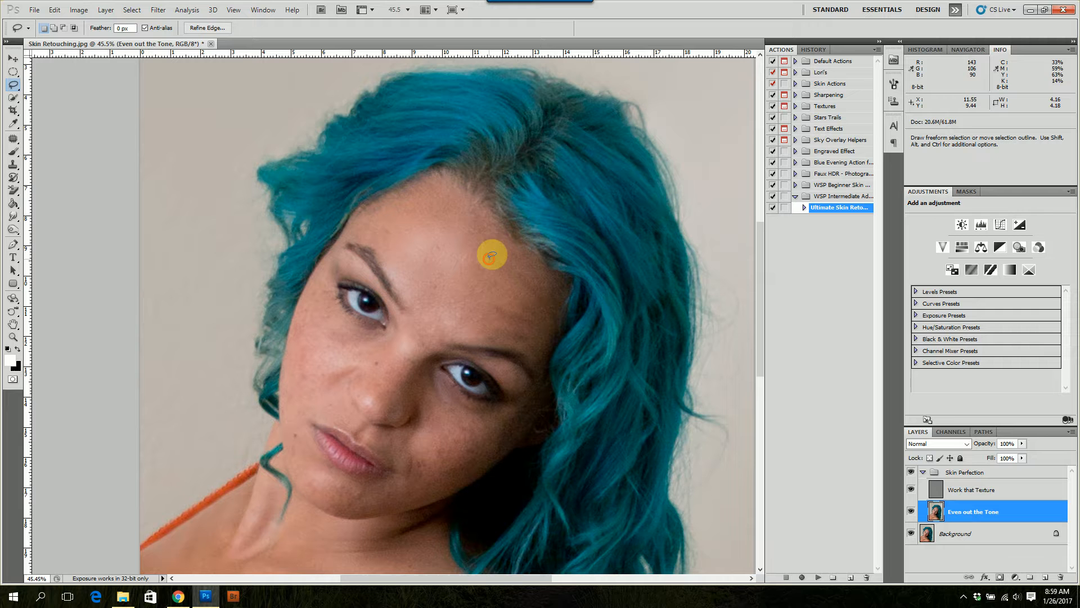
{"action": "mouse_move", "coordinate": [453, 311]}
{"action": "left_mouse_down"}
{"action": "mouse_move", "coordinate": [495, 281]}
{"action": "mouse_move", "coordinate": [494, 253]}
{"action": "mouse_move", "coordinate": [471, 309]}
{"action": "left_mouse_up"}
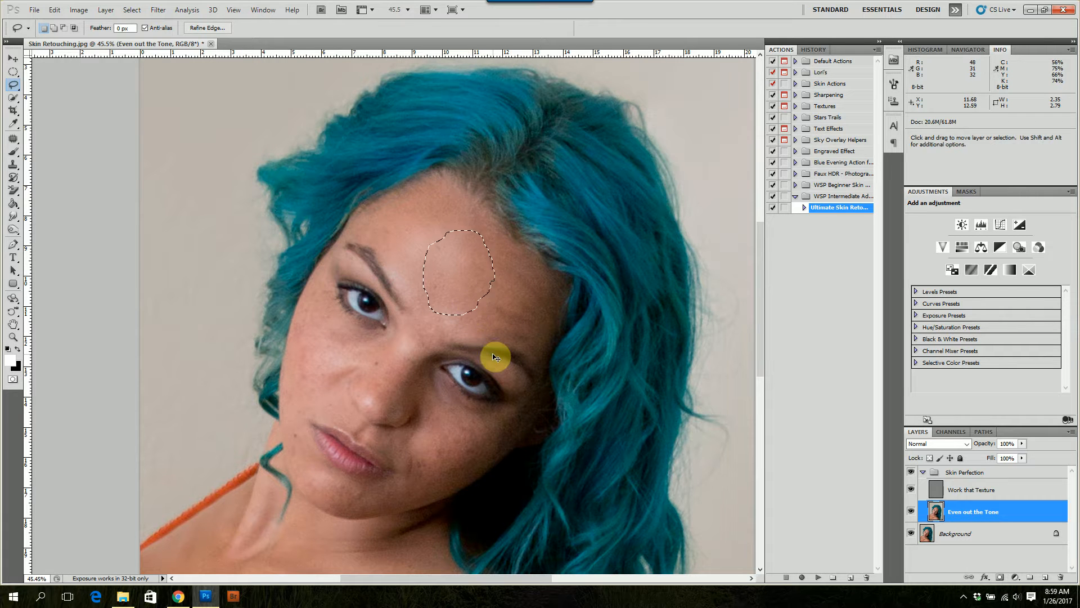
{"action": "key", "text": "ctrl+alt+f"}
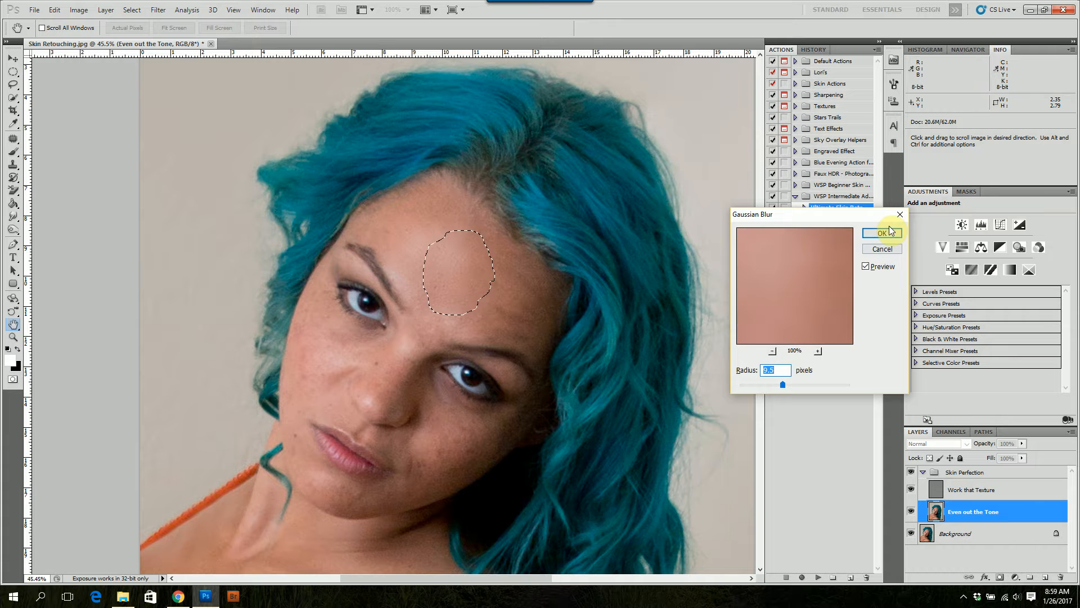
{"action": "left_click", "coordinate": [889, 238]}
{"action": "left_click", "coordinate": [489, 317]}
Lasso the upper forehead between the left eyebrow and the hairline and apply a 9.5-pixel Gaussian Blur
{"action": "key", "text": "ctrl+plus"}
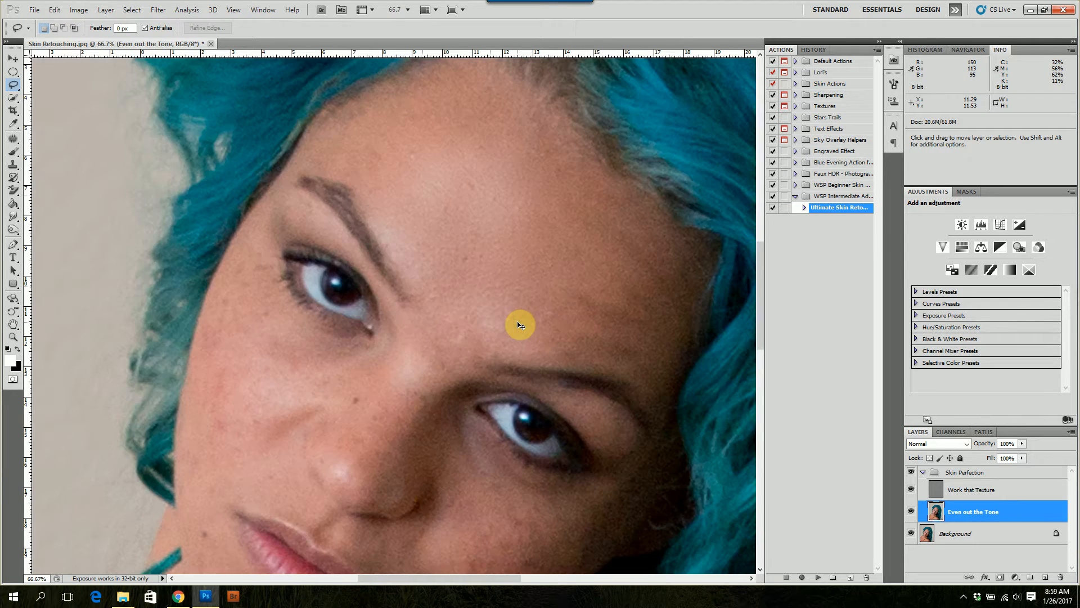
{"action": "key", "text": "ctrl+plus"}
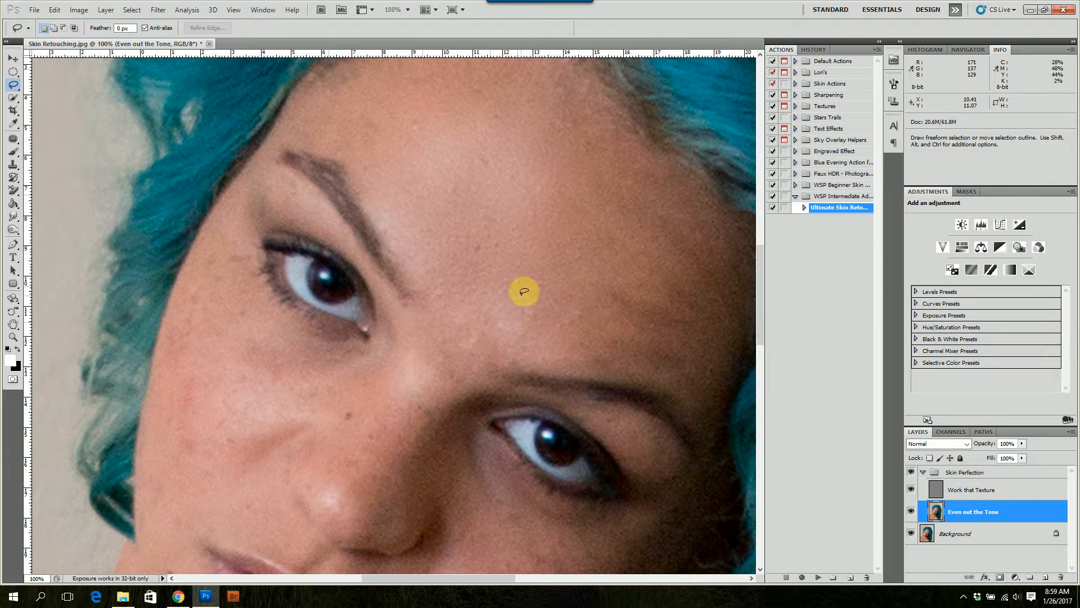
{"action": "key", "text": "ctrl+minus"}
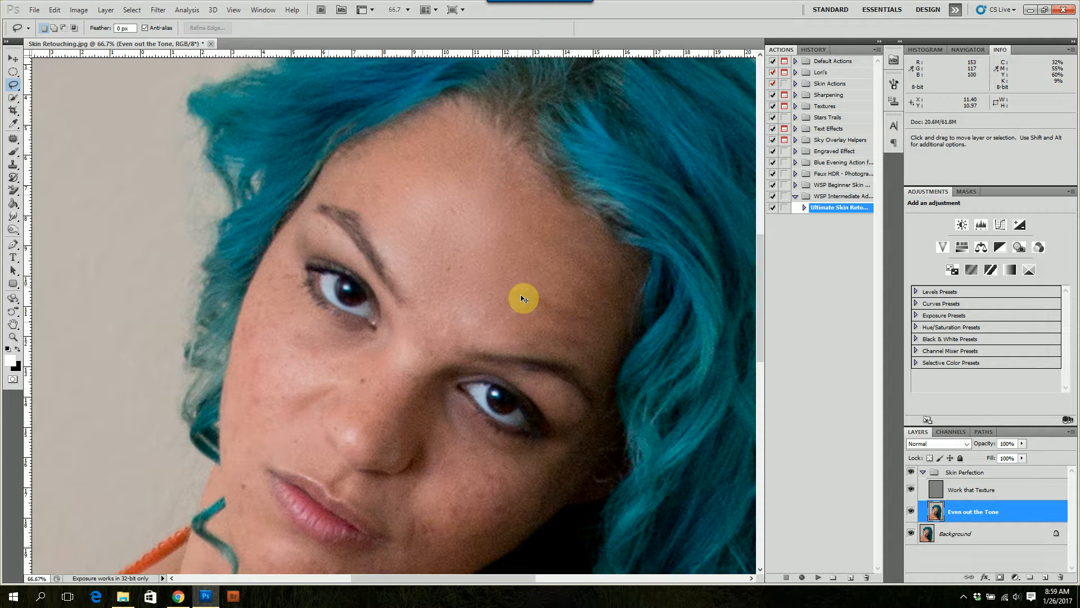
{"action": "key", "text": "ctrl+minus"}
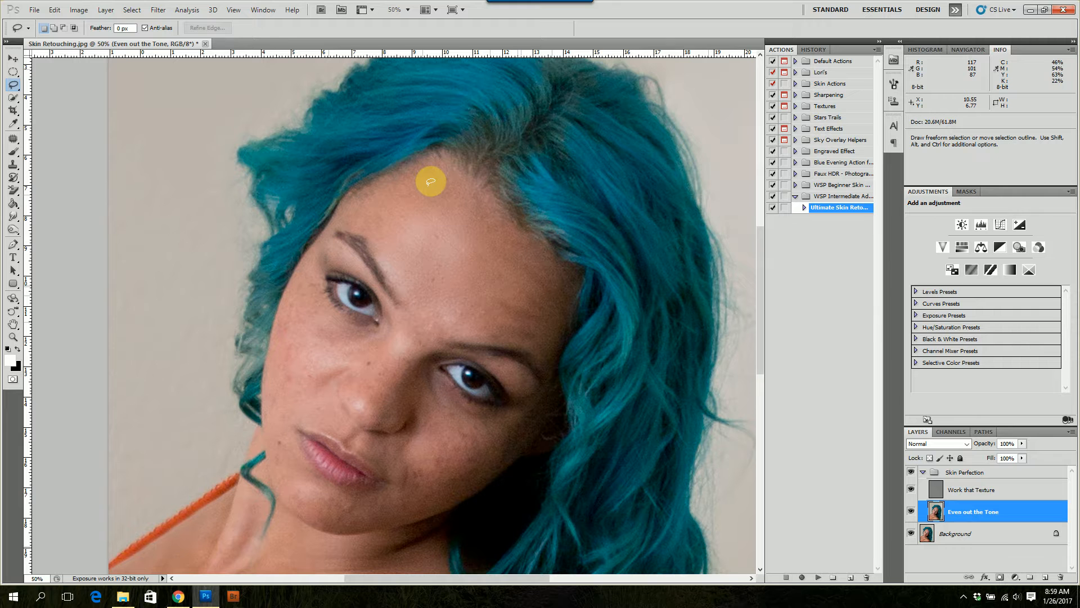
{"action": "mouse_move", "coordinate": [431, 187]}
{"action": "left_mouse_down"}
{"action": "mouse_move", "coordinate": [368, 206]}
{"action": "mouse_move", "coordinate": [369, 227]}
{"action": "mouse_move", "coordinate": [390, 247]}
{"action": "mouse_move", "coordinate": [435, 224]}
{"action": "mouse_move", "coordinate": [433, 193]}
{"action": "left_mouse_up"}
{"action": "key", "text": "ctrl+alt+f"}
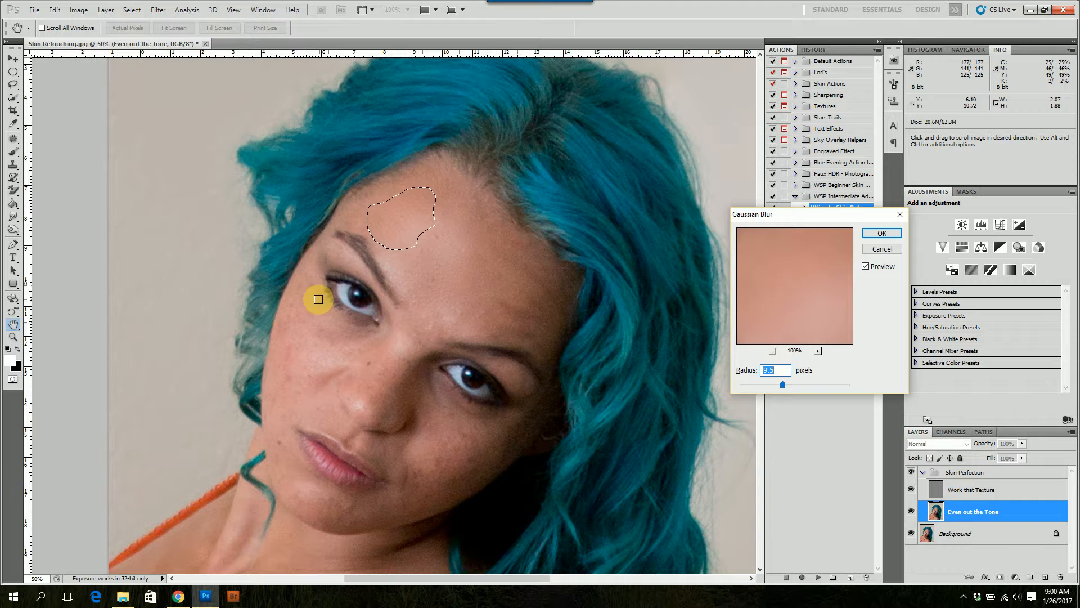
{"action": "left_click", "coordinate": [882, 233]}
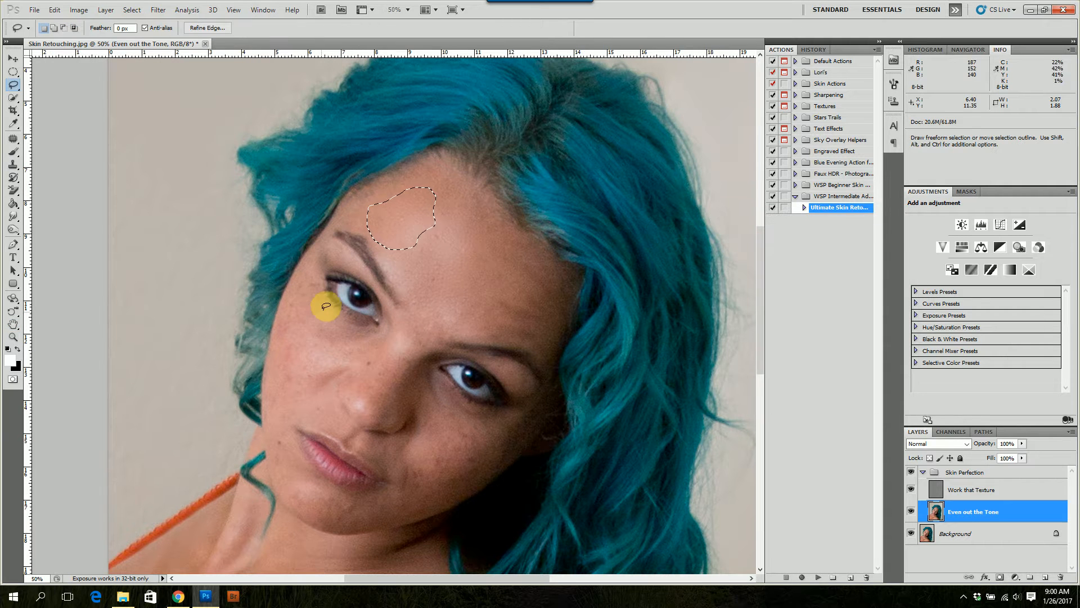
Lasso the skin beside the left eye's outer corner, then the area beneath that eye, blurring each with Gaussian Blur at 9.5 pixels
{"action": "mouse_move", "coordinate": [324, 284]}
{"action": "left_mouse_down"}
{"action": "mouse_move", "coordinate": [301, 282]}
{"action": "mouse_move", "coordinate": [280, 333]}
{"action": "mouse_move", "coordinate": [294, 347]}
{"action": "mouse_move", "coordinate": [329, 325]}
{"action": "mouse_move", "coordinate": [322, 304]}
{"action": "left_mouse_up"}
{"action": "key", "text": "ctrl+alt+f"}
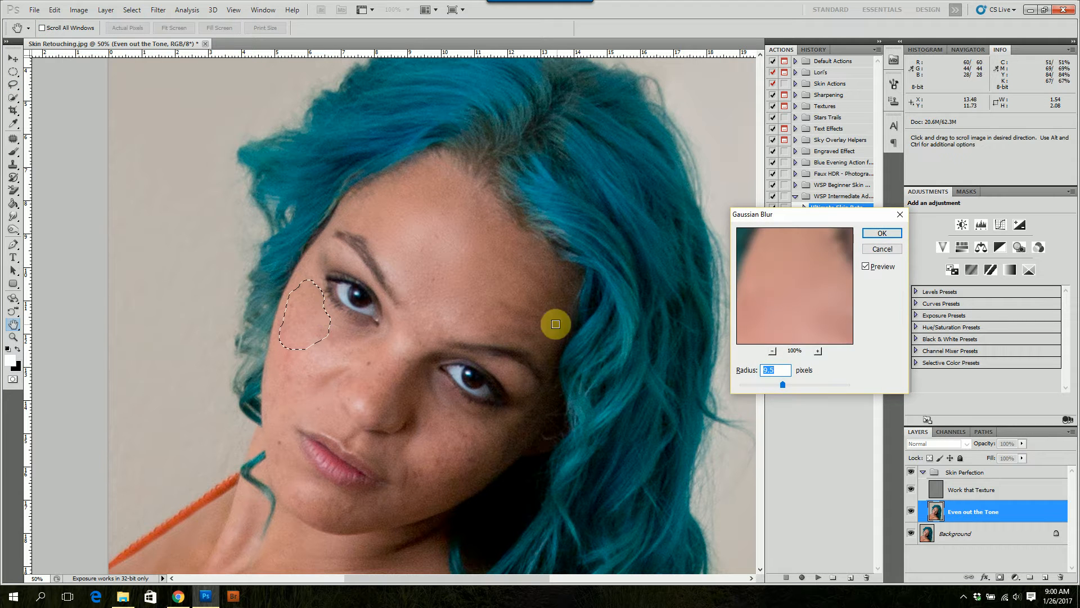
{"action": "left_click", "coordinate": [882, 233]}
{"action": "mouse_move", "coordinate": [371, 329]}
{"action": "left_mouse_down"}
{"action": "mouse_move", "coordinate": [352, 321]}
{"action": "mouse_move", "coordinate": [317, 343]}
{"action": "mouse_move", "coordinate": [349, 357]}
{"action": "mouse_move", "coordinate": [366, 321]}
{"action": "mouse_move", "coordinate": [374, 330]}
{"action": "left_mouse_up"}
{"action": "key", "text": "h"}
{"action": "key", "text": "ctrl+alt+f"}
{"action": "key", "text": "Return"}
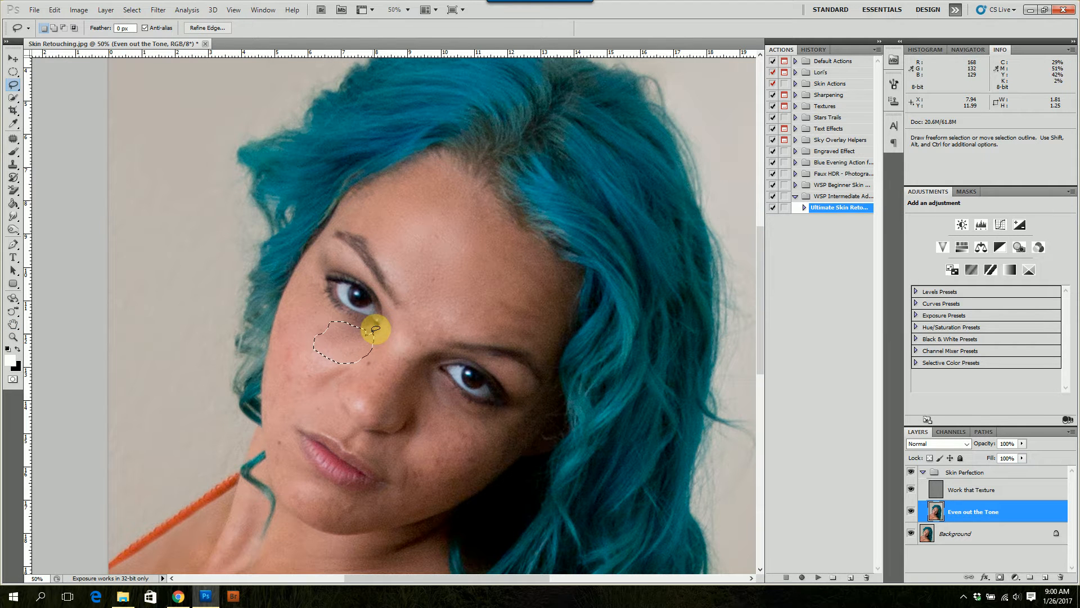
Lasso the outer left cheek, then a smaller patch under the left eye, and apply a 9.5-pixel Gaussian Blur to each
{"action": "key", "text": "l"}
{"action": "mouse_move", "coordinate": [313, 340]}
{"action": "left_mouse_down"}
{"action": "mouse_move", "coordinate": [294, 311]}
{"action": "mouse_move", "coordinate": [282, 321]}
{"action": "mouse_move", "coordinate": [278, 371]}
{"action": "mouse_move", "coordinate": [297, 384]}
{"action": "mouse_move", "coordinate": [320, 345]}
{"action": "left_mouse_up"}
{"action": "key", "text": "ctrl+alt+f"}
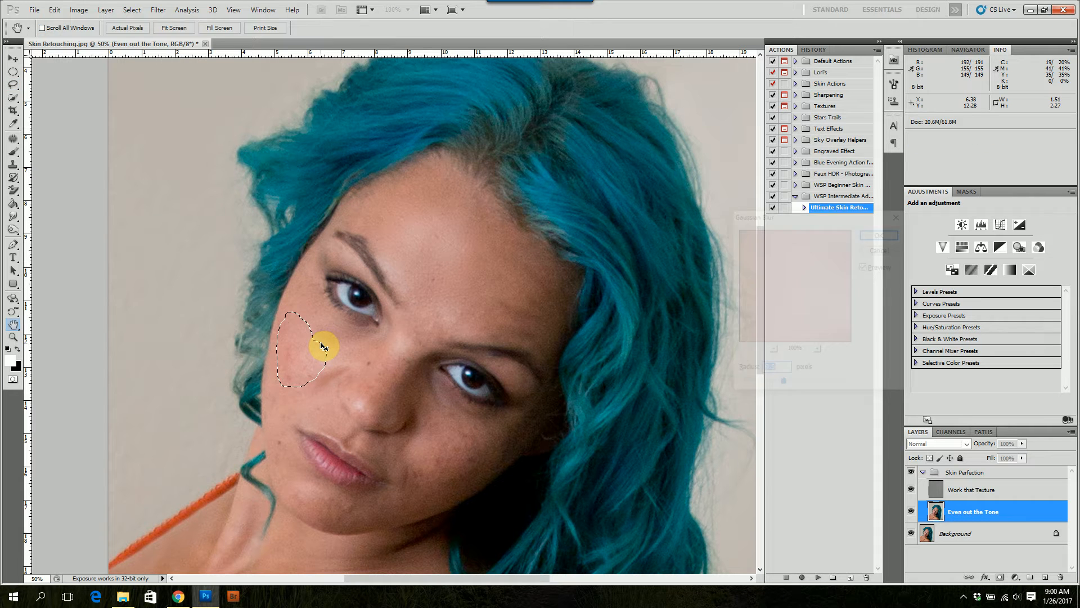
{"action": "key", "text": "Return"}
{"action": "mouse_move", "coordinate": [369, 344]}
{"action": "left_mouse_down"}
{"action": "mouse_move", "coordinate": [345, 330]}
{"action": "mouse_move", "coordinate": [322, 335]}
{"action": "mouse_move", "coordinate": [330, 360]}
{"action": "mouse_move", "coordinate": [364, 347]}
{"action": "left_mouse_up"}
{"action": "key", "text": "ctrl+alt+f"}
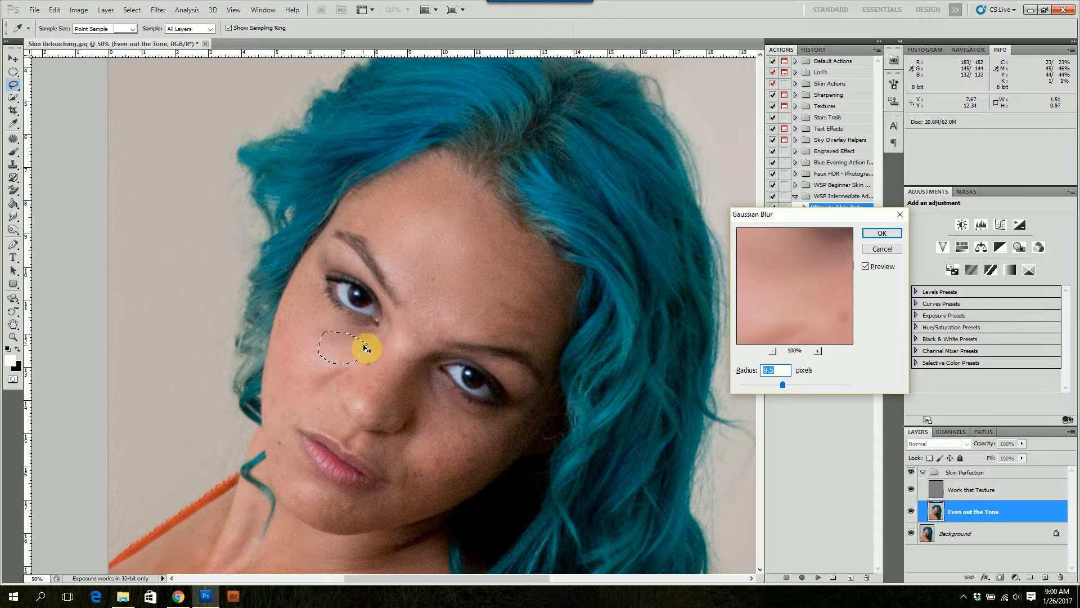
{"action": "key", "text": "Return"}
Lasso a narrow strip along the left jawline beside the mouth, apply a 9.5-pixel Gaussian Blur, and deselect
{"action": "mouse_move", "coordinate": [292, 432]}
{"action": "left_mouse_down"}
{"action": "mouse_move", "coordinate": [300, 375]}
{"action": "mouse_move", "coordinate": [279, 366]}
{"action": "mouse_move", "coordinate": [267, 425]}
{"action": "mouse_move", "coordinate": [276, 464]}
{"action": "mouse_move", "coordinate": [294, 448]}
{"action": "left_mouse_up"}
{"action": "key", "text": "ctrl+alt+f"}
{"action": "type", "text": "4"}
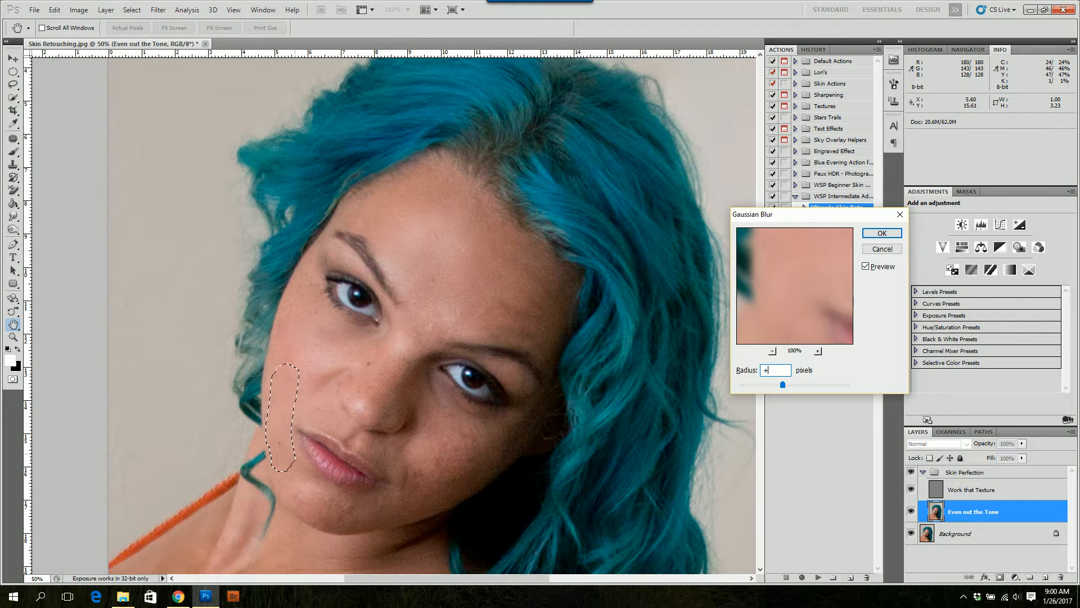
{"action": "left_click", "coordinate": [882, 233]}
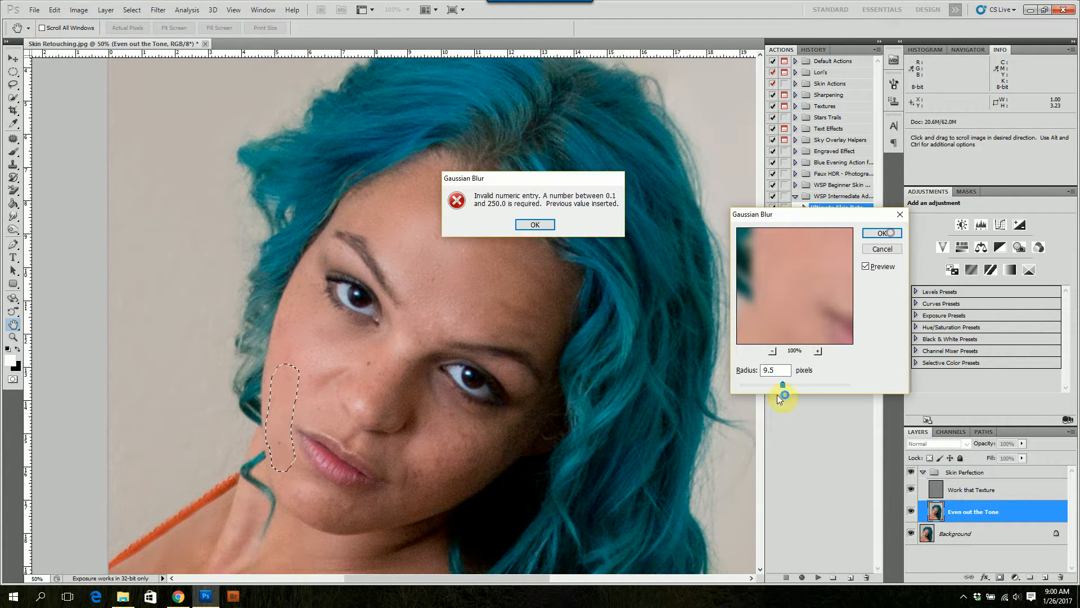
{"action": "left_click", "coordinate": [535, 224]}
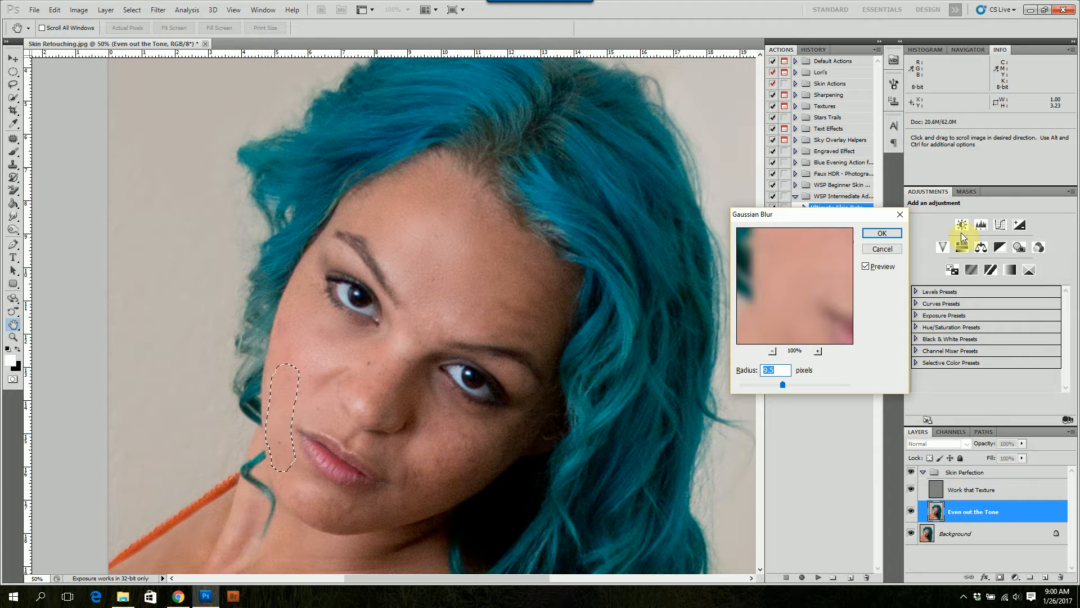
{"action": "left_click", "coordinate": [899, 231]}
{"action": "key", "text": "l"}
{"action": "key", "text": "ctrl+d"}
Lasso the skin beneath the right eye, then the shadowed right cheek beside the mouth, applying the same Gaussian Blur to each
{"action": "mouse_move", "coordinate": [440, 380]}
{"action": "left_mouse_down"}
{"action": "mouse_move", "coordinate": [427, 391]}
{"action": "mouse_move", "coordinate": [427, 455]}
{"action": "mouse_move", "coordinate": [465, 473]}
{"action": "mouse_move", "coordinate": [496, 451]}
{"action": "mouse_move", "coordinate": [472, 405]}
{"action": "mouse_move", "coordinate": [451, 400]}
{"action": "left_mouse_up"}
{"action": "key", "text": "ctrl+alt+f"}
{"action": "key", "text": "Return"}
{"action": "mouse_move", "coordinate": [413, 443]}
{"action": "left_mouse_down"}
{"action": "mouse_move", "coordinate": [398, 507]}
{"action": "mouse_move", "coordinate": [472, 482]}
{"action": "mouse_move", "coordinate": [488, 459]}
{"action": "mouse_move", "coordinate": [471, 424]}
{"action": "mouse_move", "coordinate": [427, 441]}
{"action": "left_mouse_up"}
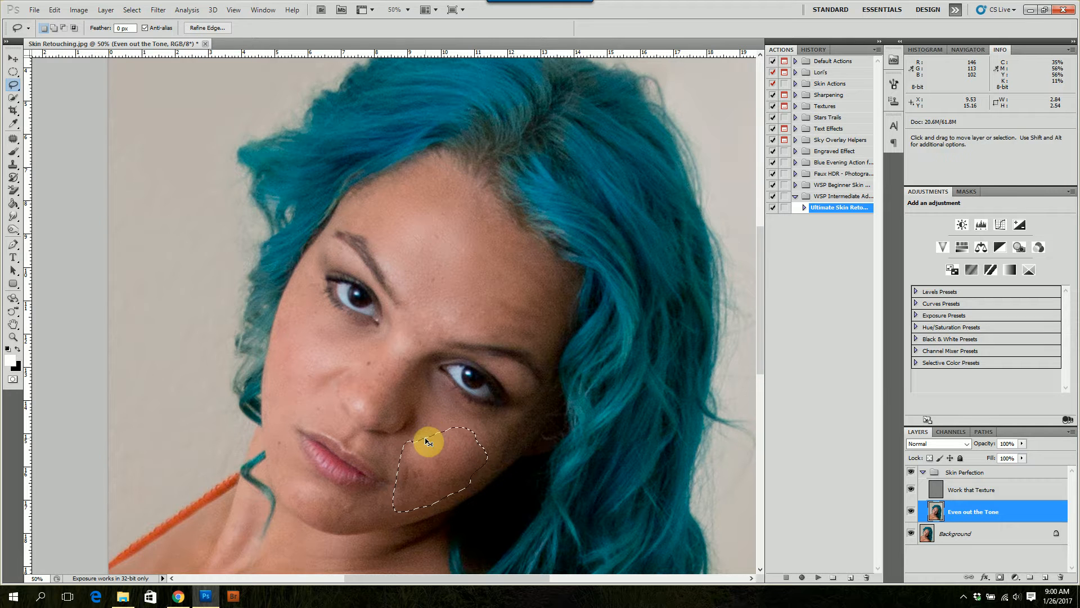
{"action": "key", "text": "ctrl+alt+f"}
{"action": "key", "text": "Return"}
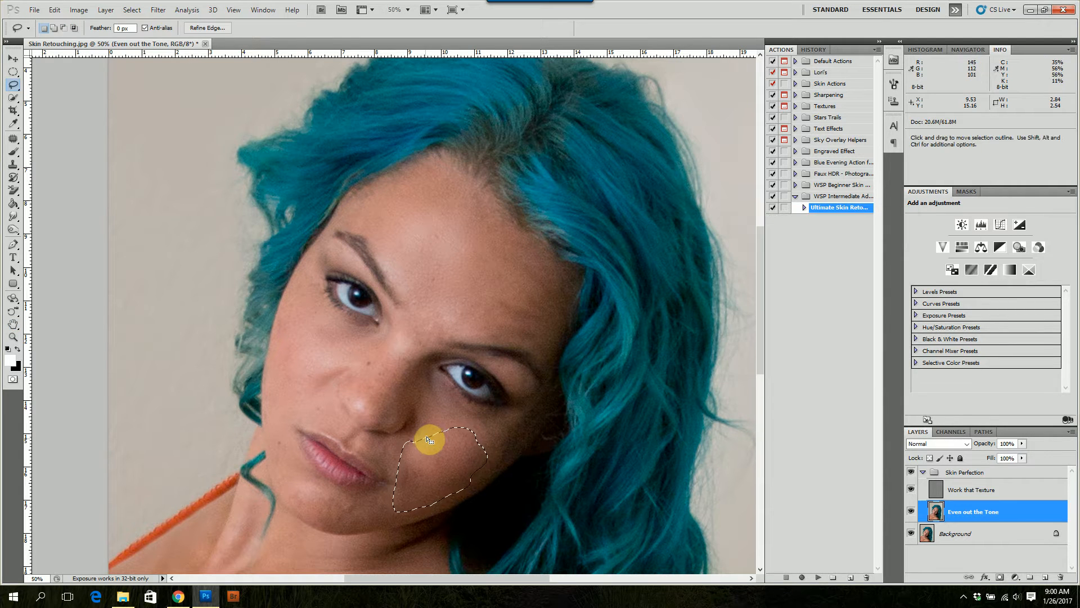
Lasso the chin below the lips, then the left cheek above the mouth, blur each with the same Gaussian Blur, and deselect
{"action": "mouse_move", "coordinate": [328, 480]}
{"action": "left_mouse_down"}
{"action": "mouse_move", "coordinate": [319, 458]}
{"action": "mouse_move", "coordinate": [285, 475]}
{"action": "mouse_move", "coordinate": [302, 506]}
{"action": "mouse_move", "coordinate": [333, 524]}
{"action": "mouse_move", "coordinate": [363, 516]}
{"action": "mouse_move", "coordinate": [360, 500]}
{"action": "left_mouse_up"}
{"action": "key", "text": "ctrl+alt+f"}
{"action": "key", "text": "Return"}
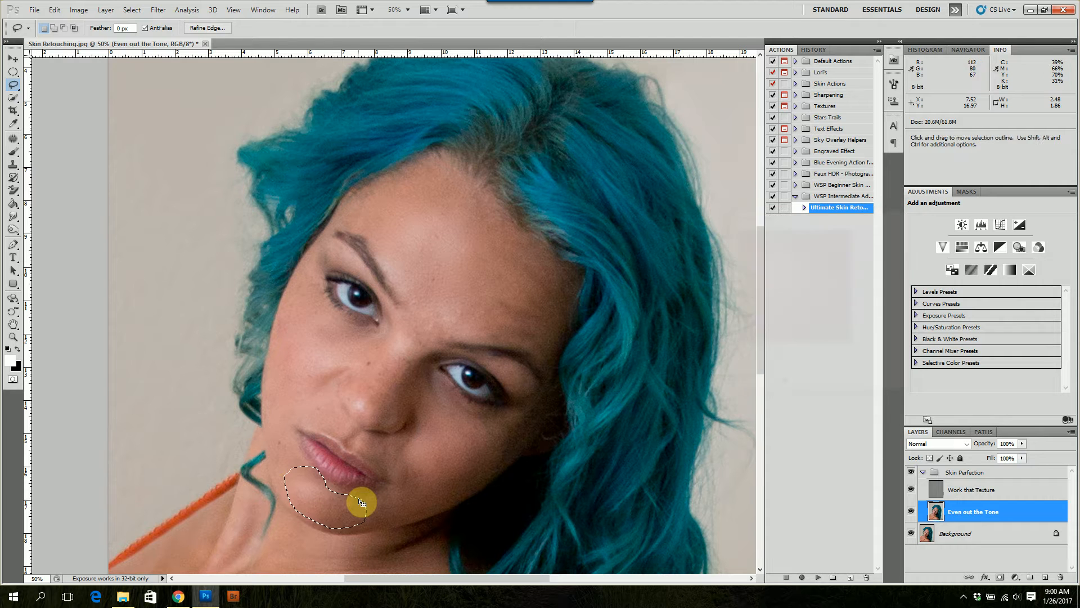
{"action": "mouse_move", "coordinate": [295, 403]}
{"action": "left_mouse_down"}
{"action": "mouse_move", "coordinate": [333, 411]}
{"action": "mouse_move", "coordinate": [302, 357]}
{"action": "mouse_move", "coordinate": [277, 381]}
{"action": "mouse_move", "coordinate": [300, 412]}
{"action": "left_mouse_up"}
{"action": "key", "text": "ctrl+alt+f"}
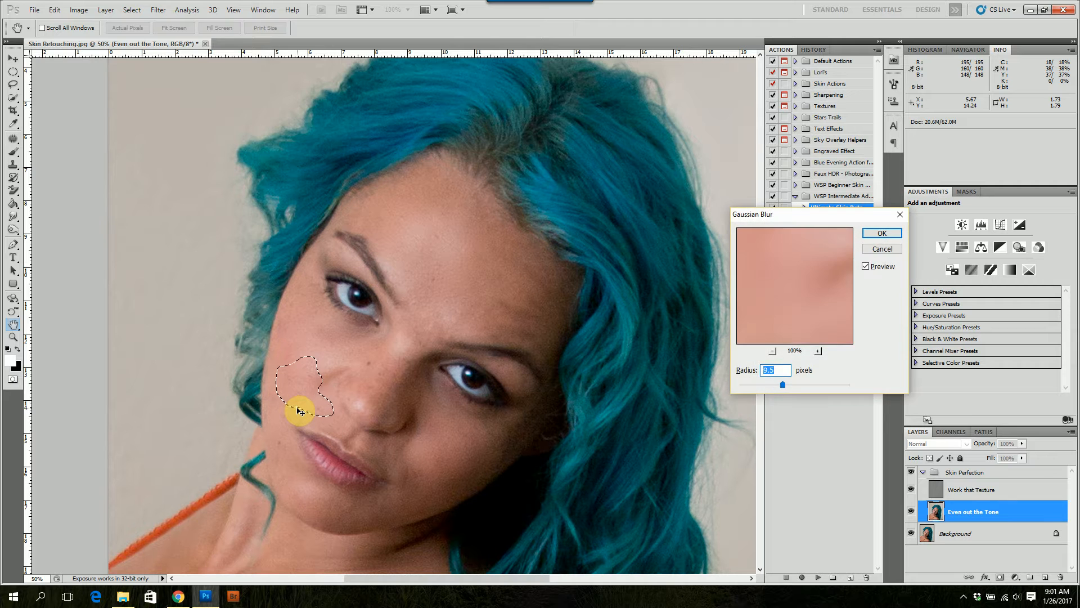
{"action": "key", "text": "Return"}
{"action": "key", "text": "ctrl+d"}
Lasso the bridge of the nose, then the lower forehead above the right eyebrow, and apply the 9.5-pixel Gaussian Blur to each
{"action": "mouse_move", "coordinate": [419, 350]}
{"action": "left_mouse_down"}
{"action": "mouse_move", "coordinate": [439, 336]}
{"action": "mouse_move", "coordinate": [435, 325]}
{"action": "mouse_move", "coordinate": [408, 326]}
{"action": "mouse_move", "coordinate": [393, 346]}
{"action": "mouse_move", "coordinate": [377, 384]}
{"action": "mouse_move", "coordinate": [413, 369]}
{"action": "left_mouse_up"}
{"action": "key", "text": "ctrl+alt+f"}
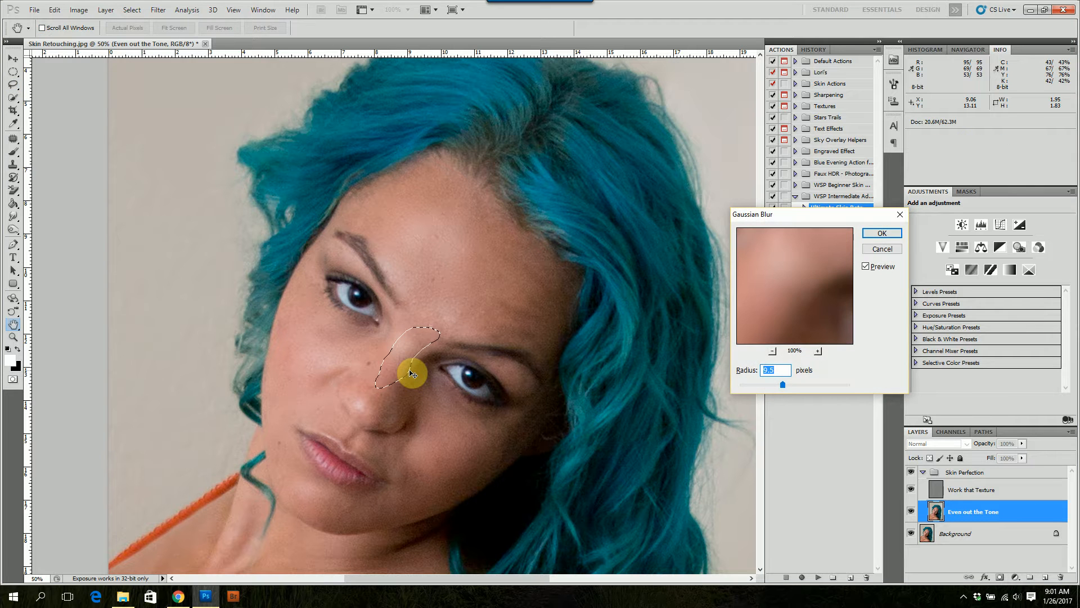
{"action": "key", "text": "Return"}
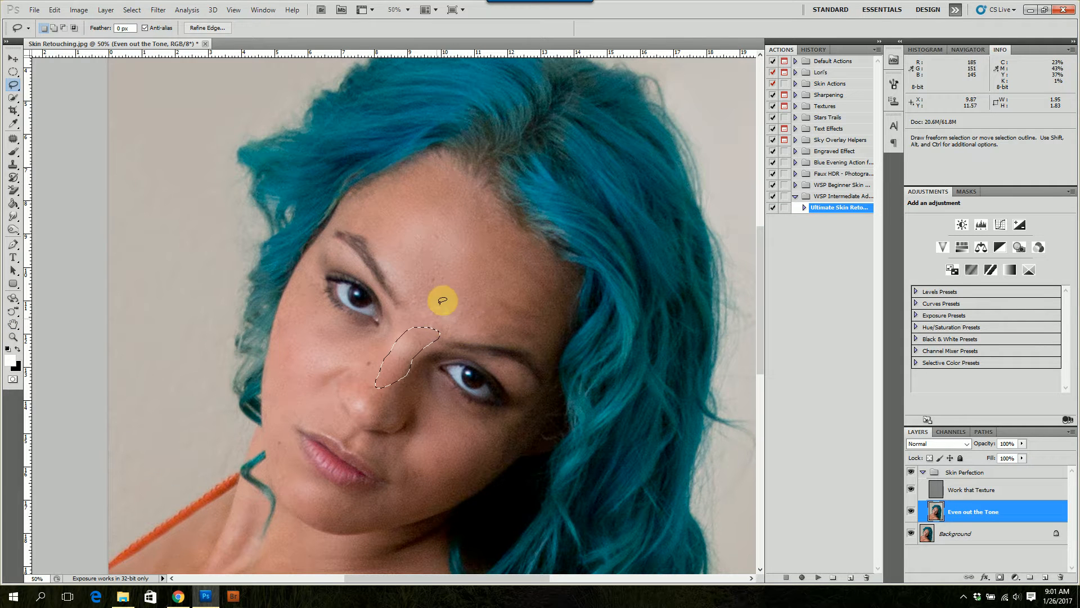
{"action": "mouse_move", "coordinate": [444, 263]}
{"action": "left_mouse_down"}
{"action": "mouse_move", "coordinate": [420, 279]}
{"action": "mouse_move", "coordinate": [420, 322]}
{"action": "mouse_move", "coordinate": [488, 326]}
{"action": "mouse_move", "coordinate": [499, 303]}
{"action": "mouse_move", "coordinate": [444, 265]}
{"action": "left_mouse_up"}
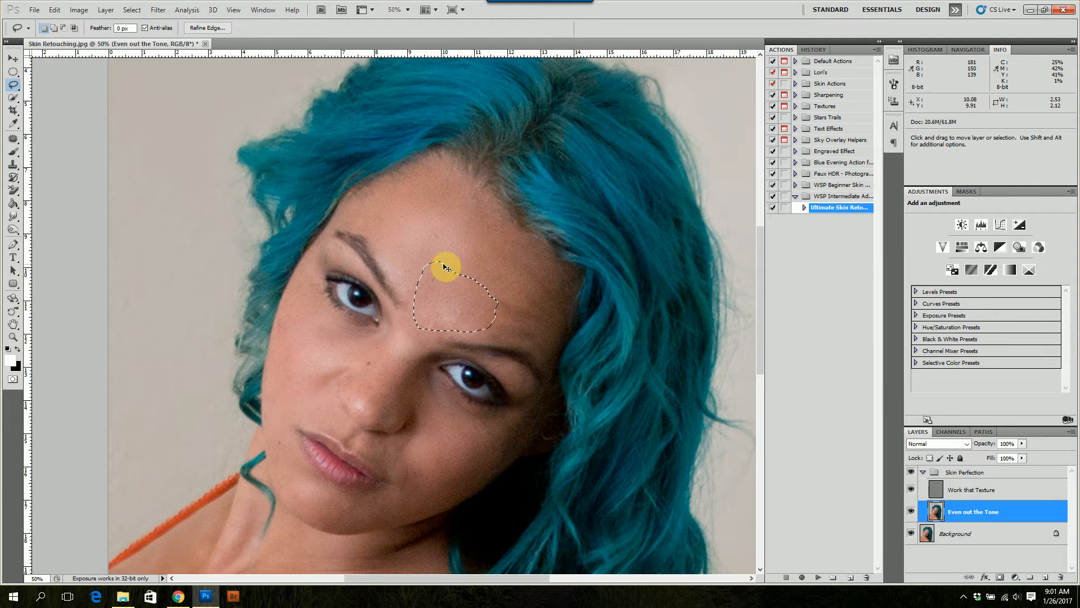
{"action": "key", "text": "ctrl+alt+f"}
{"action": "key", "text": "Return"}
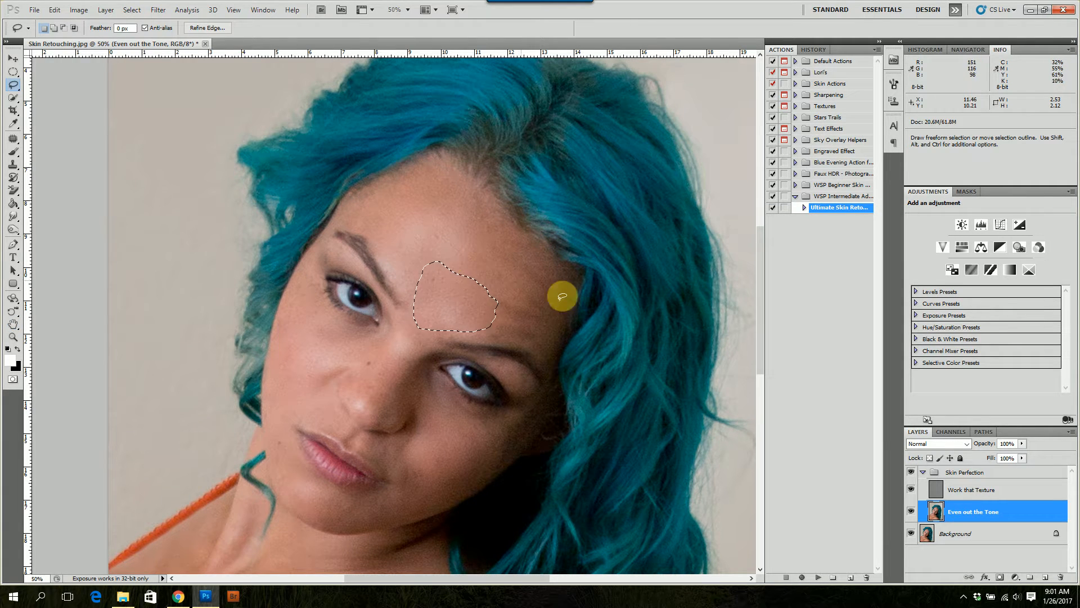
Lasso the right side of the forehead above the right eyebrow, apply the same Gaussian Blur, and deselect
{"action": "mouse_move", "coordinate": [550, 291]}
{"action": "left_mouse_down"}
{"action": "mouse_move", "coordinate": [546, 262]}
{"action": "mouse_move", "coordinate": [517, 260]}
{"action": "mouse_move", "coordinate": [481, 312]}
{"action": "mouse_move", "coordinate": [493, 334]}
{"action": "mouse_move", "coordinate": [531, 336]}
{"action": "mouse_move", "coordinate": [557, 310]}
{"action": "left_mouse_up"}
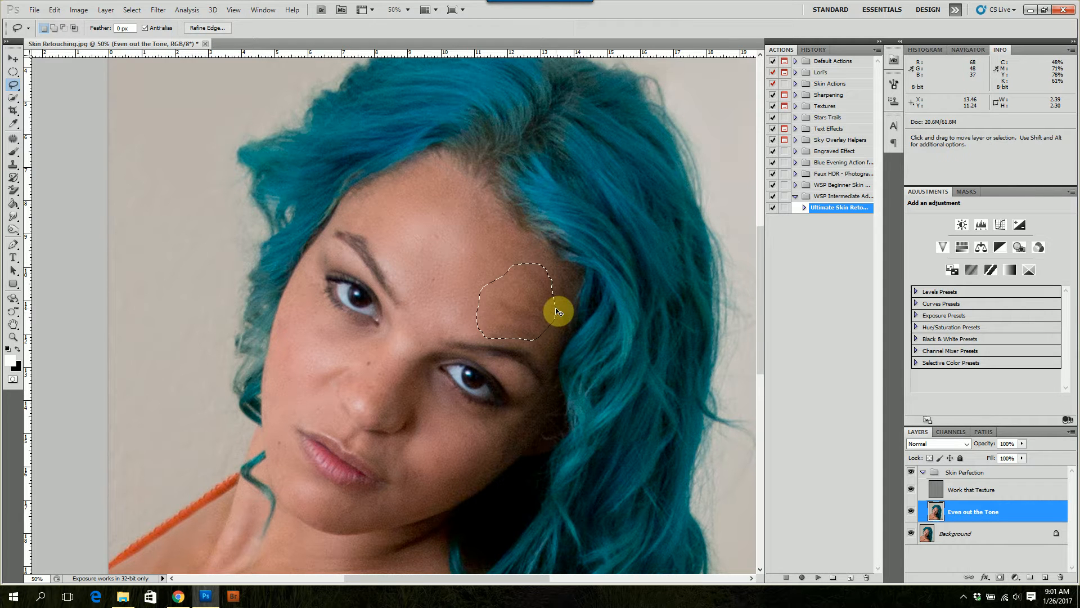
{"action": "key", "text": "ctrl+alt+f"}
{"action": "key", "text": "Return"}
{"action": "key", "text": "ctrl+d"}
{"action": "key", "text": "ctrl+minus"}
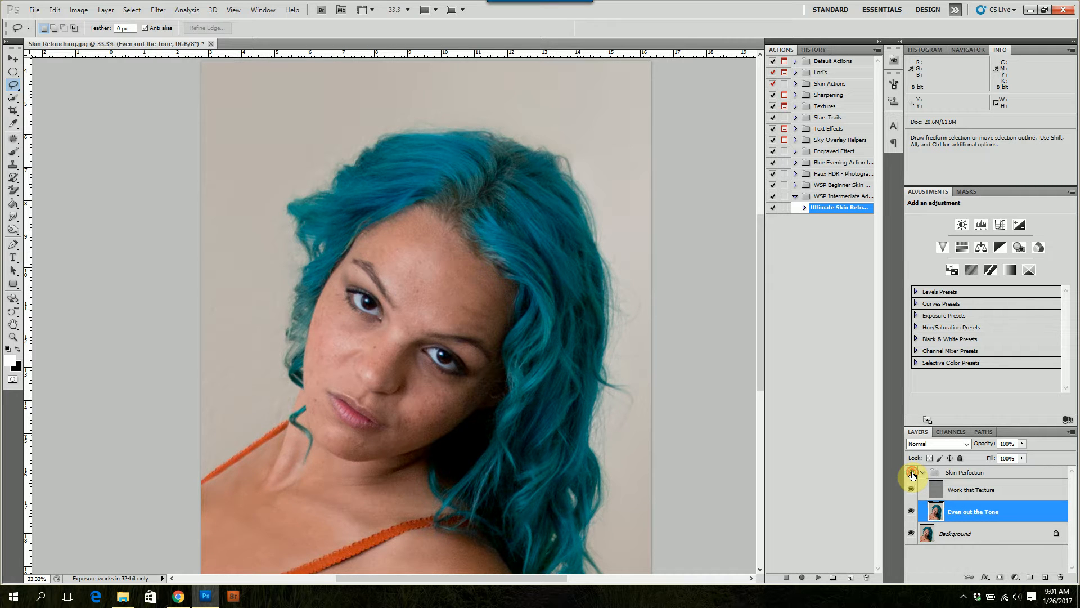
On the "Work that Texture" layer, cover the blemishes on the upper forehead with the Clone Stamp, using nearby skin as the source
{"action": "left_click", "coordinate": [965, 492]}
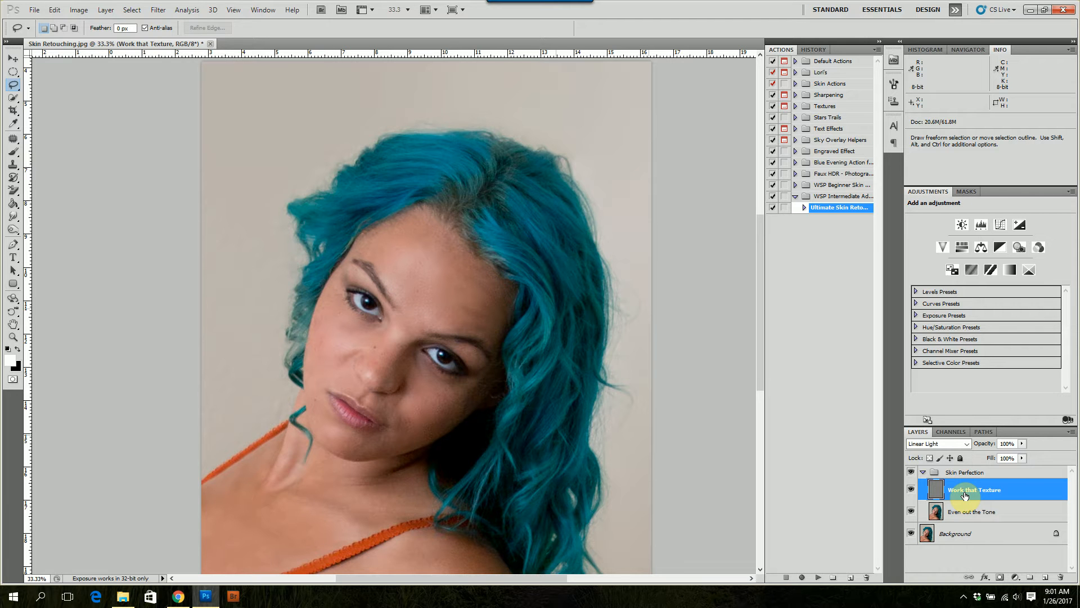
{"action": "key", "text": "ctrl+plus"}
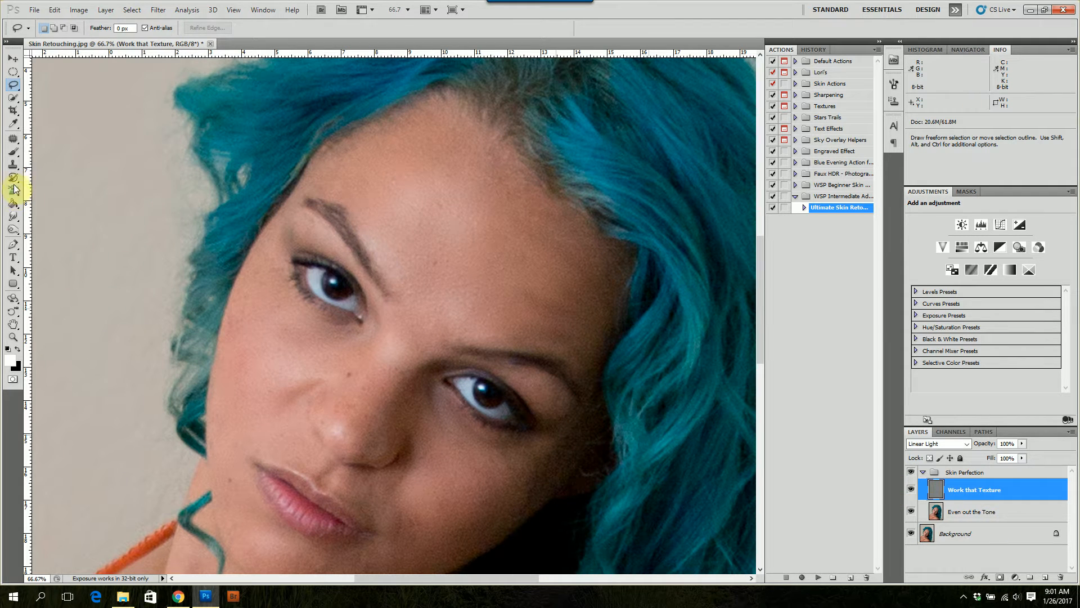
{"action": "left_click", "coordinate": [14, 166]}
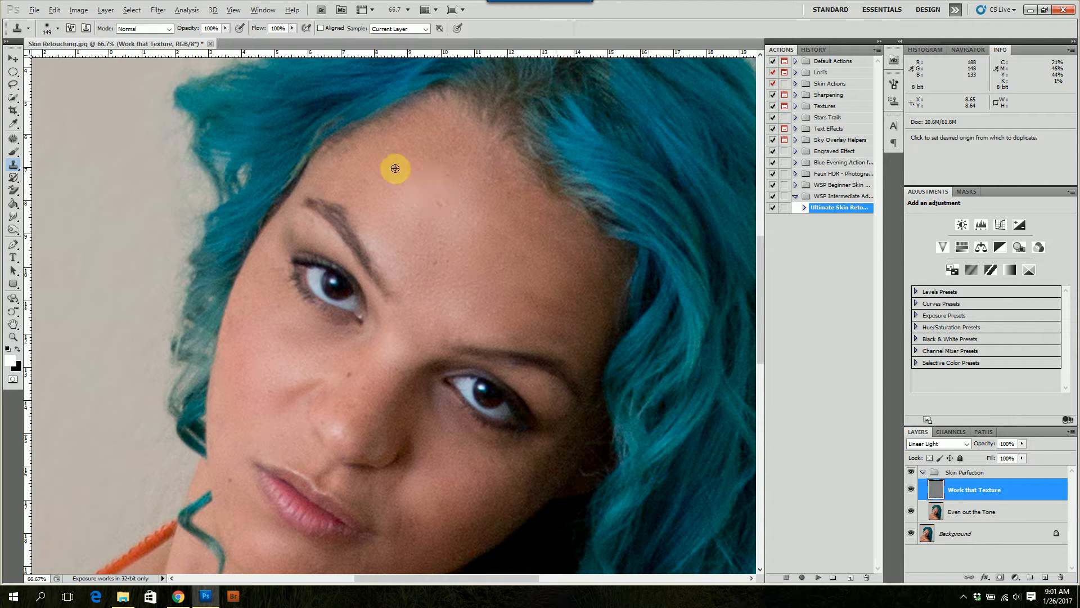
{"action": "left_click", "coordinate": [421, 168], "text": "alt"}
{"action": "left_click", "coordinate": [392, 185]}
{"action": "left_click_drag", "start_coordinate": [439, 174], "coordinate": [432, 173]}
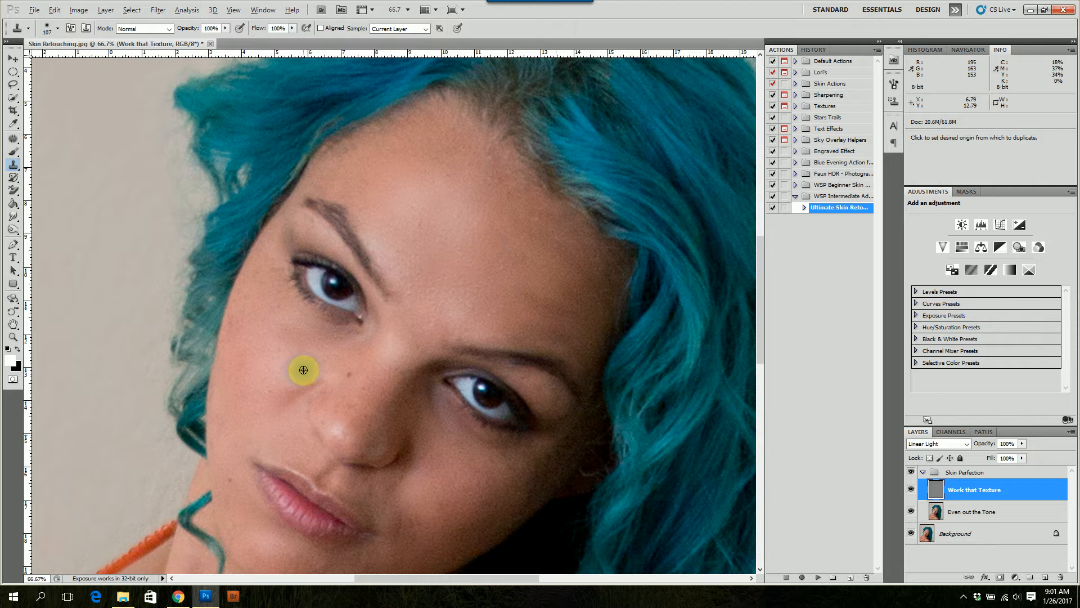
Clone clean skin texture over the left temple and down the outer left cheek
{"action": "left_click", "coordinate": [263, 322], "text": "alt"}
{"action": "left_click", "coordinate": [271, 272]}
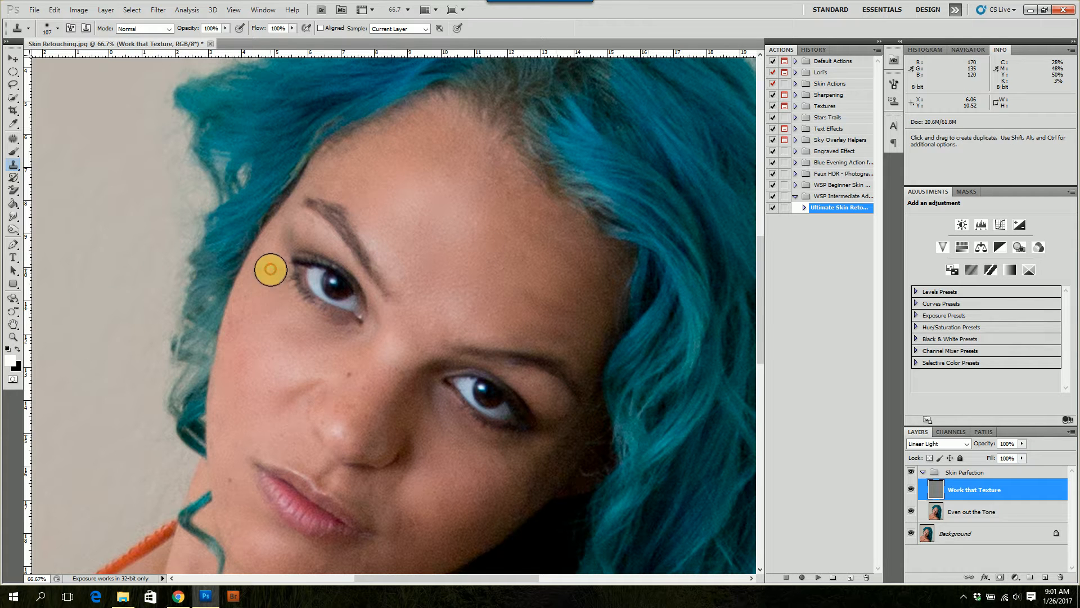
{"action": "left_click", "coordinate": [265, 319], "text": "alt"}
{"action": "left_click", "coordinate": [247, 320]}
{"action": "left_click", "coordinate": [246, 304]}
{"action": "left_click", "coordinate": [232, 411], "text": "alt"}
{"action": "left_click", "coordinate": [236, 377]}
{"action": "left_click", "coordinate": [249, 359]}
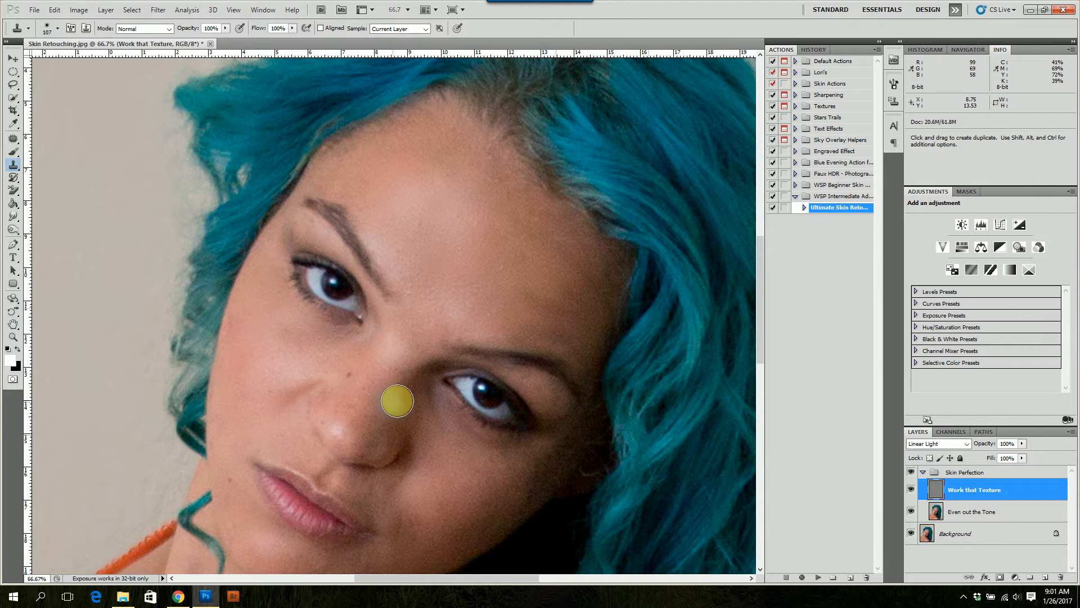
Clone clean skin texture over the right cheek beside the nose using a smaller stamp
{"action": "scroll", "coordinate": [422, 452], "scroll_direction": "down", "scroll_amount": 2}
{"action": "scroll", "coordinate": [423, 455], "scroll_direction": "down", "scroll_amount": 3}
{"action": "left_click_drag", "start_coordinate": [422, 426], "coordinate": [411, 427]}
{"action": "left_click", "coordinate": [418, 431], "text": "alt"}
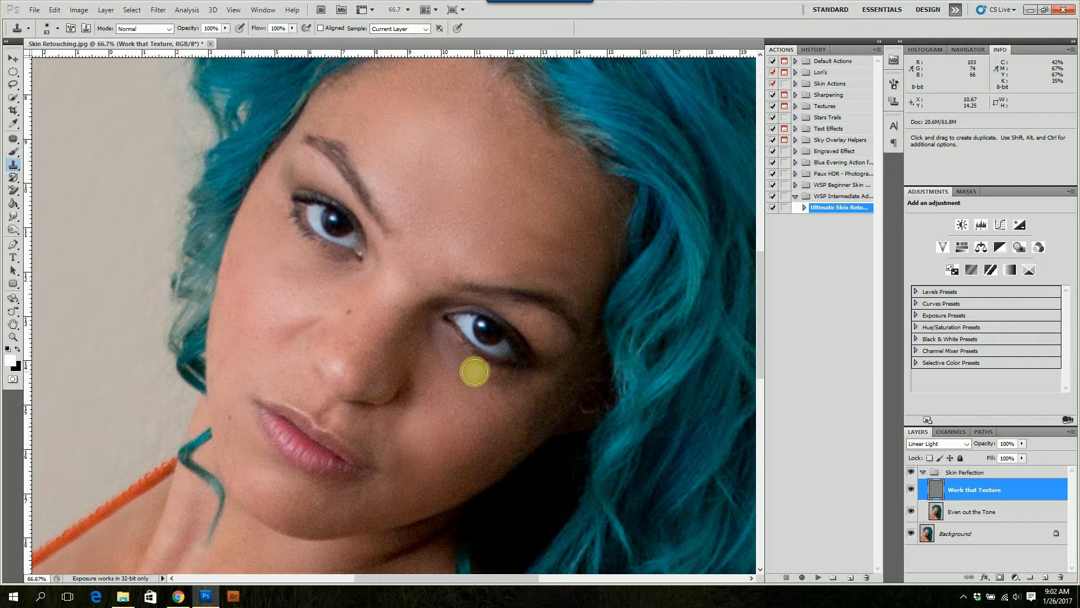
Clone clean skin texture over the right side of the forehead and the spots between the eyebrows and the forehead's centre
{"action": "mouse_move", "coordinate": [511, 224]}
{"action": "left_mouse_down"}
{"action": "mouse_move", "coordinate": [539, 204]}
{"action": "mouse_move", "coordinate": [551, 258]}
{"action": "mouse_move", "coordinate": [573, 216]}
{"action": "mouse_move", "coordinate": [560, 193]}
{"action": "mouse_move", "coordinate": [560, 265]}
{"action": "left_mouse_up"}
{"action": "left_click", "coordinate": [449, 169], "text": "alt"}
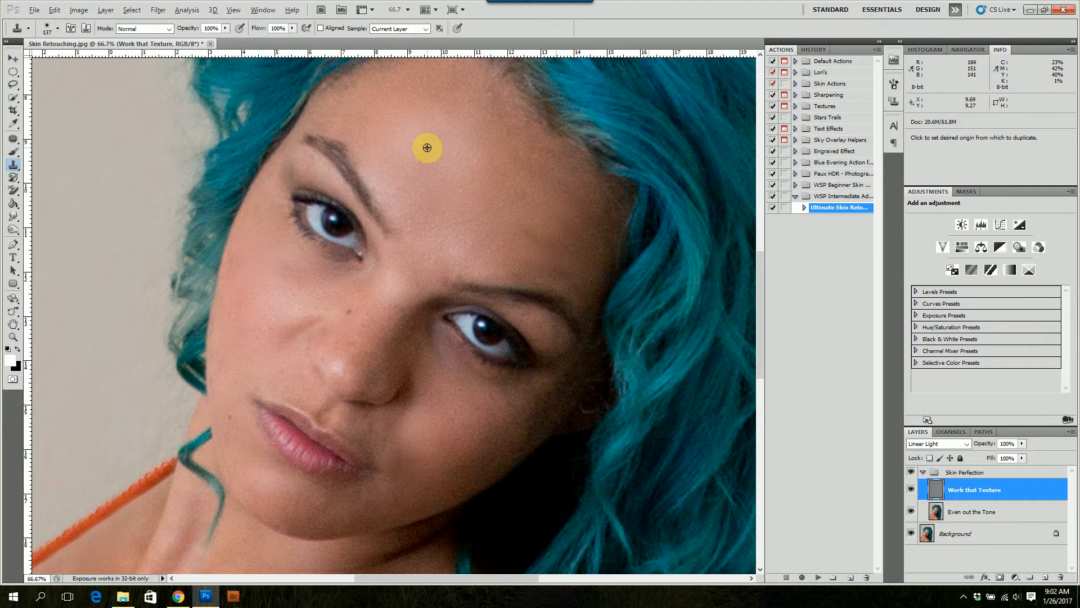
{"action": "left_click_drag", "start_coordinate": [433, 209], "coordinate": [426, 211]}
{"action": "left_click", "coordinate": [446, 207], "text": "alt"}
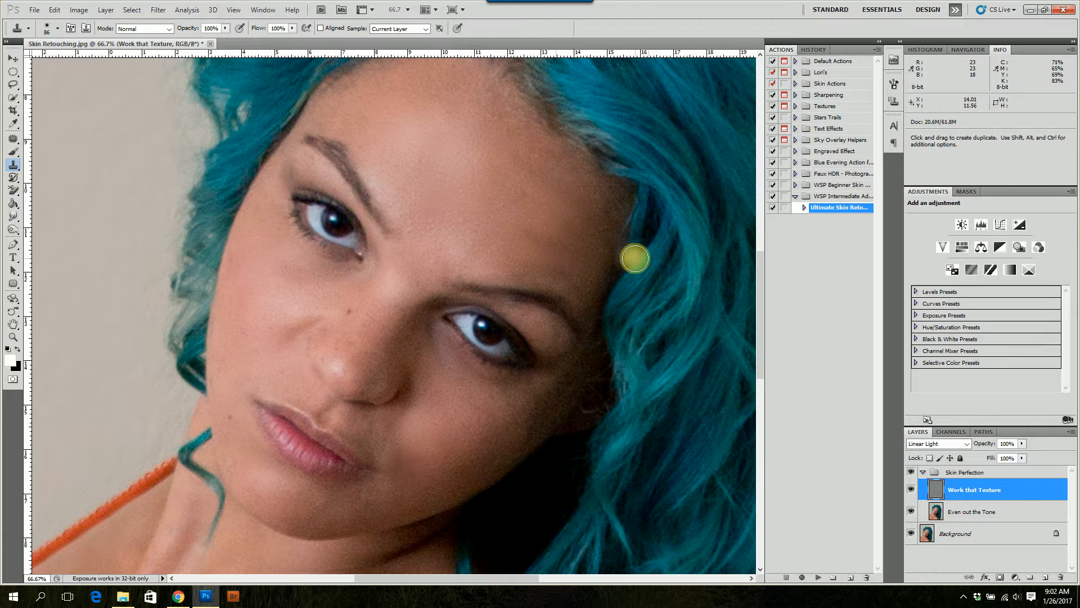
On the "Even out the Tone" layer, lasso the right cheek beside the nose, apply the same Gaussian Blur, and deselect
{"action": "key", "text": "ctrl+minus"}
{"action": "key", "text": "ctrl+minus"}
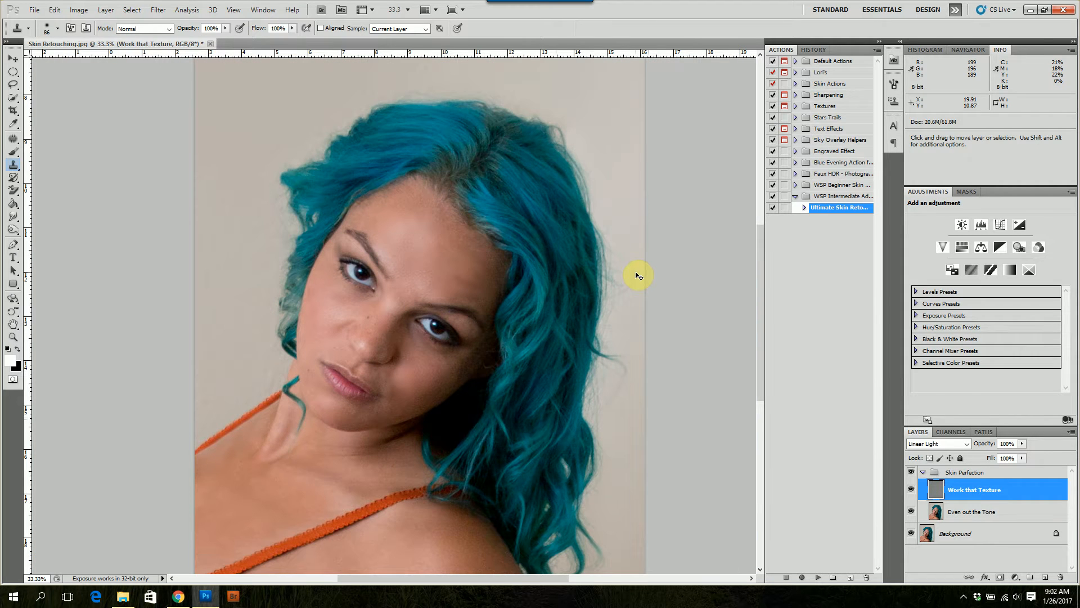
{"action": "key", "text": "ctrl+plus"}
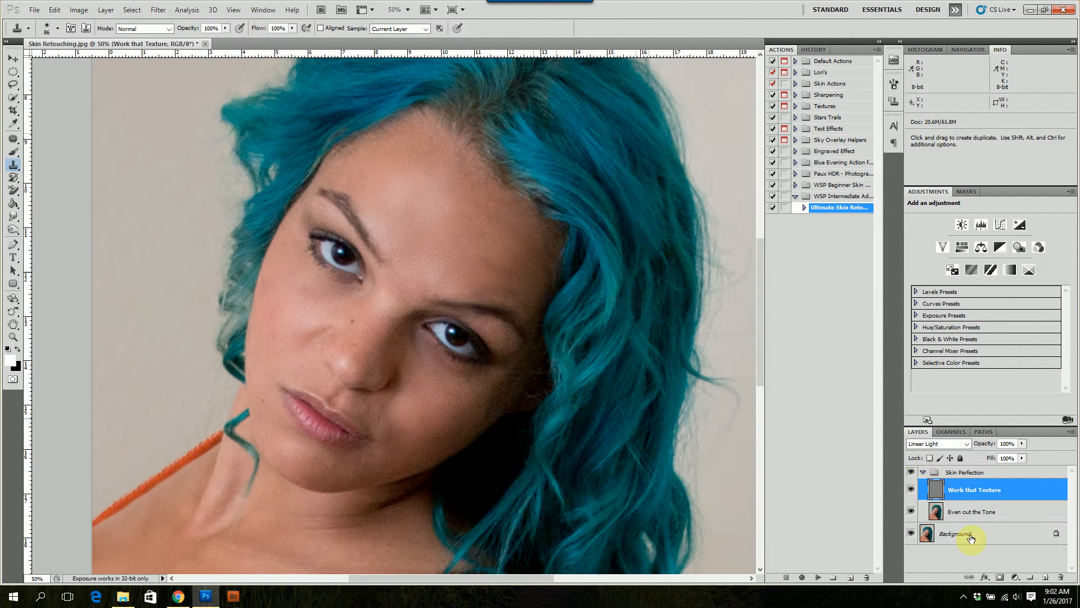
{"action": "left_click", "coordinate": [979, 515]}
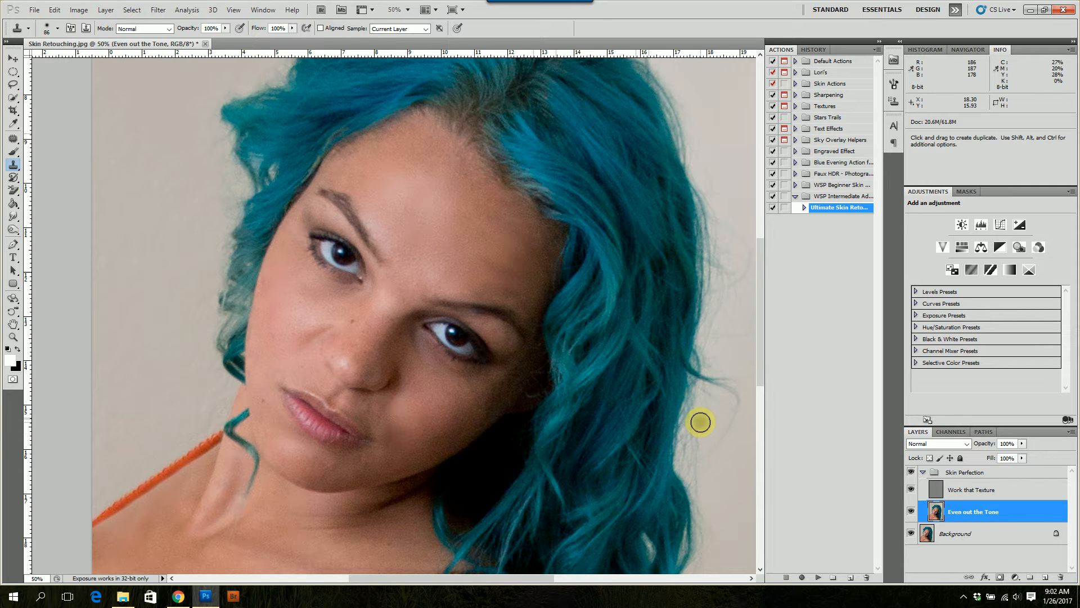
{"action": "key", "text": "l"}
{"action": "mouse_move", "coordinate": [368, 389]}
{"action": "left_mouse_down"}
{"action": "mouse_move", "coordinate": [360, 412]}
{"action": "mouse_move", "coordinate": [389, 434]}
{"action": "mouse_move", "coordinate": [400, 427]}
{"action": "mouse_move", "coordinate": [389, 388]}
{"action": "left_mouse_up"}
{"action": "key", "text": "h"}
{"action": "key", "text": "ctrl+alt+f"}
{"action": "key", "text": "Return"}
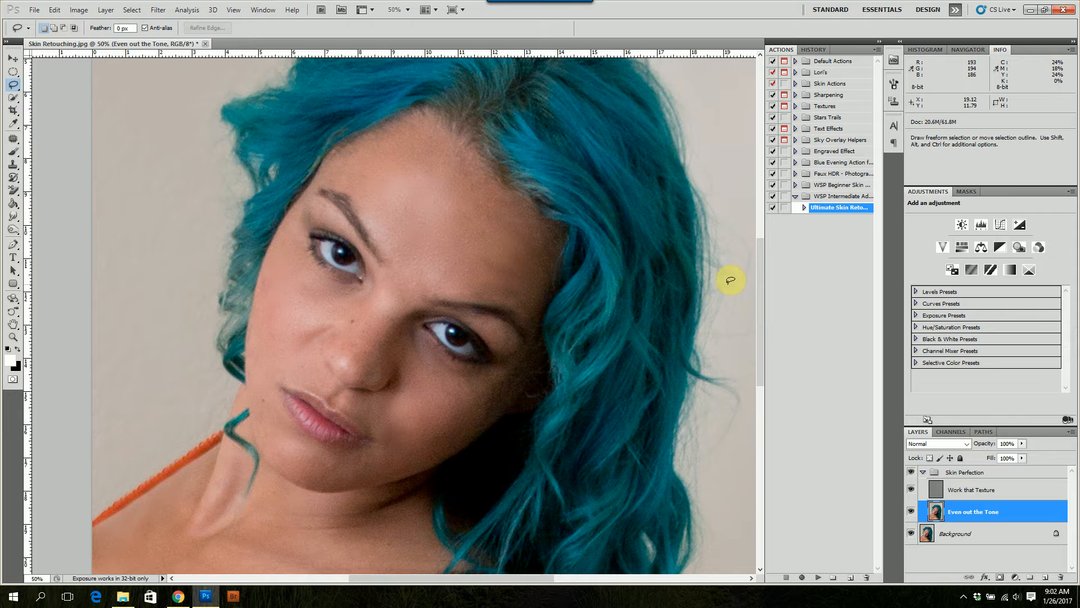
{"action": "key", "text": "ctrl+d"}
Paint sampled skin tone over the forehead with a soft 248-pixel Brush at 2% flow
{"action": "key", "text": "ctrl+minus"}
{"action": "key", "text": "ctrl+minus"}
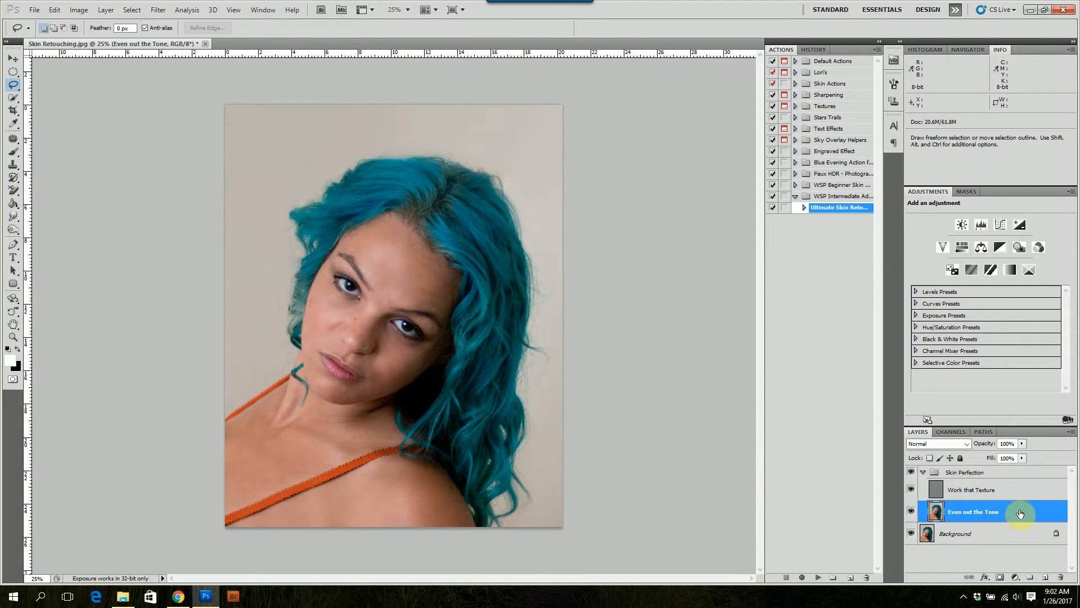
{"action": "key", "text": "b"}
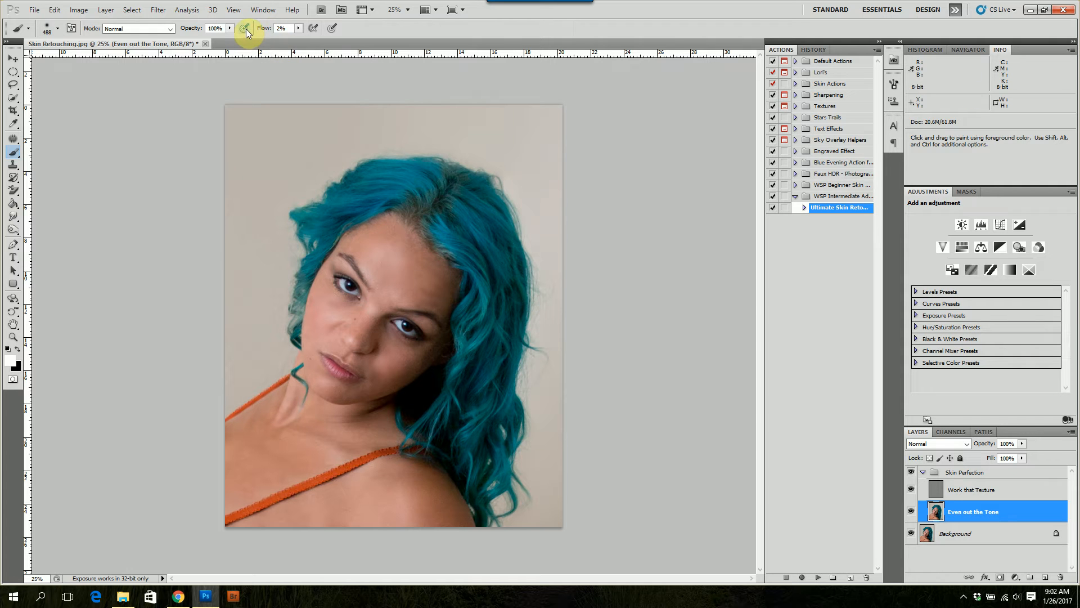
{"action": "left_click", "coordinate": [56, 28]}
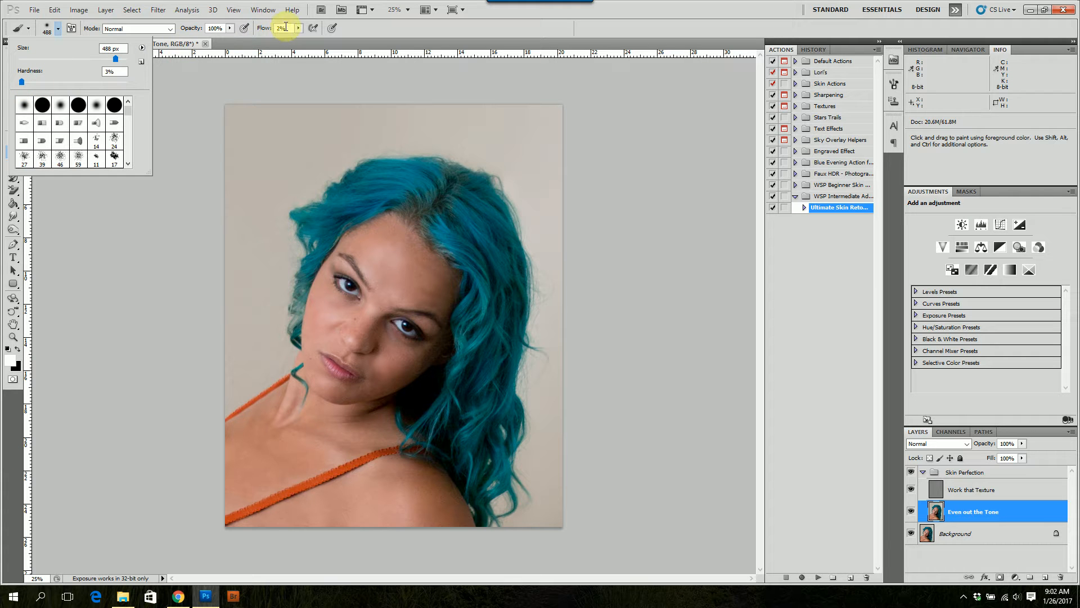
{"action": "left_click_drag", "start_coordinate": [384, 263], "coordinate": [366, 259], "text": "alt"}
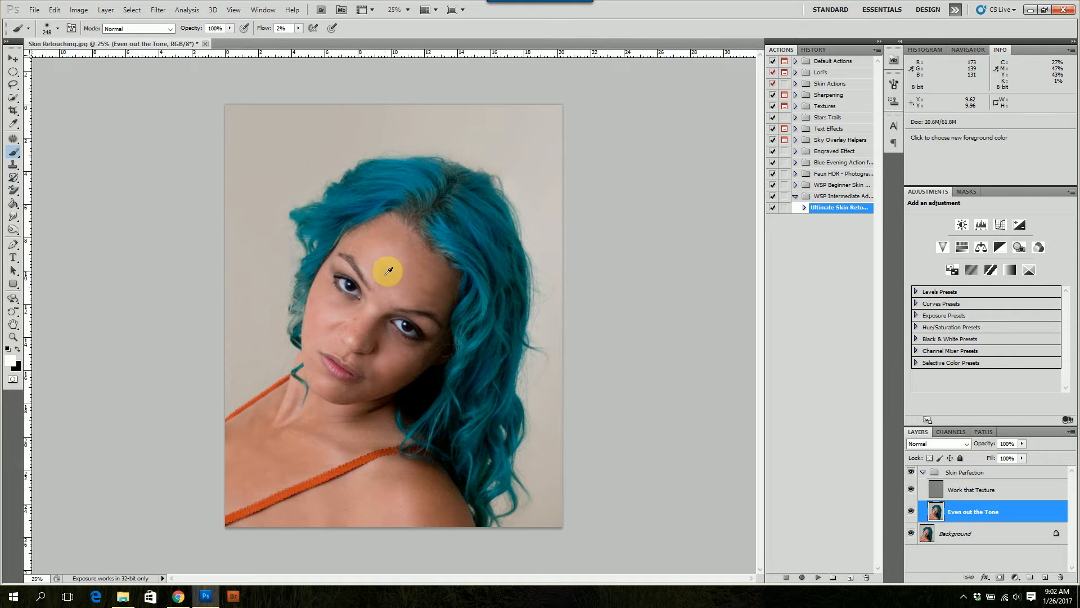
{"action": "left_click", "coordinate": [400, 293], "text": "alt"}
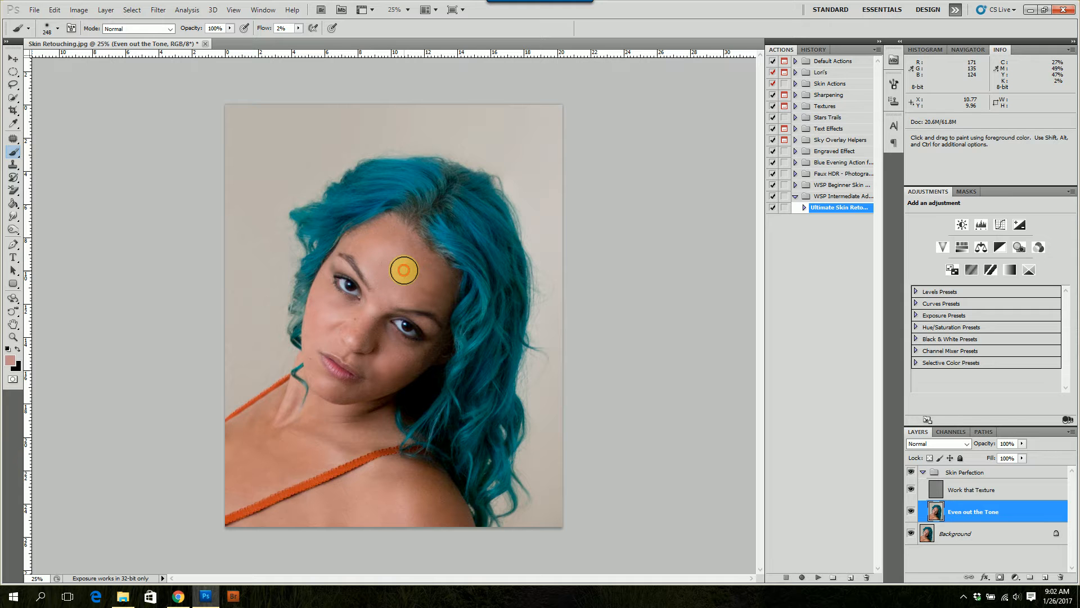
{"action": "mouse_move", "coordinate": [401, 263]}
{"action": "left_mouse_down"}
{"action": "mouse_move", "coordinate": [414, 281]}
{"action": "mouse_move", "coordinate": [403, 283]}
{"action": "mouse_move", "coordinate": [394, 254]}
{"action": "mouse_move", "coordinate": [380, 258]}
{"action": "mouse_move", "coordinate": [367, 245]}
{"action": "mouse_move", "coordinate": [375, 267]}
{"action": "mouse_move", "coordinate": [373, 242]}
{"action": "mouse_move", "coordinate": [387, 247]}
{"action": "mouse_move", "coordinate": [384, 260]}
{"action": "mouse_move", "coordinate": [379, 231]}
{"action": "mouse_move", "coordinate": [388, 240]}
{"action": "mouse_move", "coordinate": [393, 229]}
{"action": "mouse_move", "coordinate": [411, 285]}
{"action": "mouse_move", "coordinate": [434, 280]}
{"action": "mouse_move", "coordinate": [424, 291]}
{"action": "mouse_move", "coordinate": [421, 272]}
{"action": "mouse_move", "coordinate": [388, 287]}
{"action": "mouse_move", "coordinate": [439, 293]}
{"action": "mouse_move", "coordinate": [430, 268]}
{"action": "mouse_move", "coordinate": [388, 288]}
{"action": "mouse_move", "coordinate": [408, 294]}
{"action": "mouse_move", "coordinate": [411, 267]}
{"action": "left_mouse_up"}
{"action": "left_click", "coordinate": [388, 288], "text": "alt"}
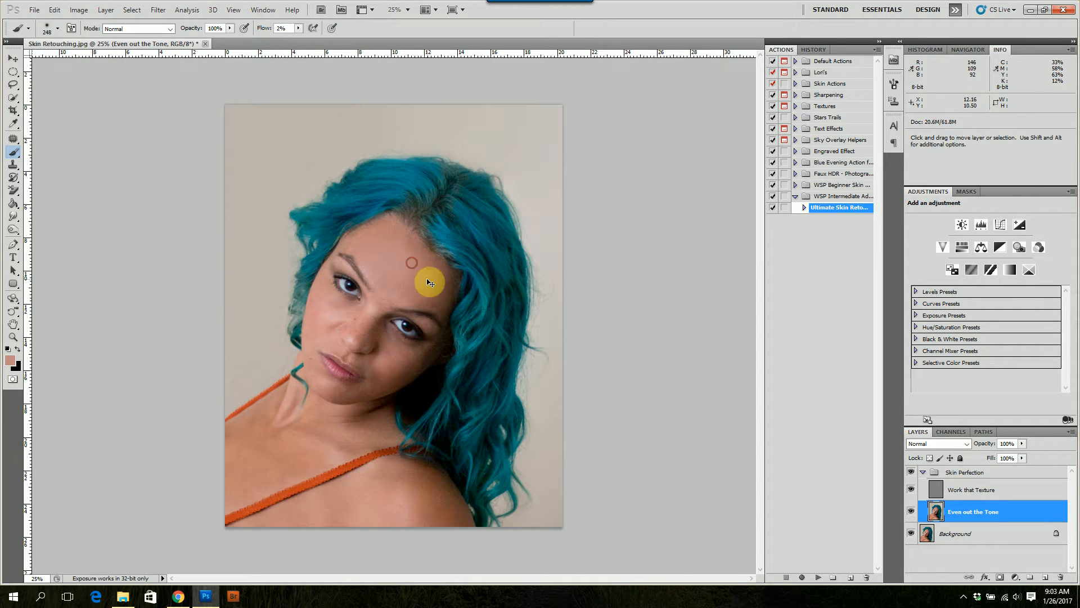
Sample nearby skin tones and brush them over the skin beneath the left eye and the upper left cheek, using a 178-pixel brush
{"action": "scroll", "coordinate": [412, 284], "scroll_direction": "down", "scroll_amount": 1}
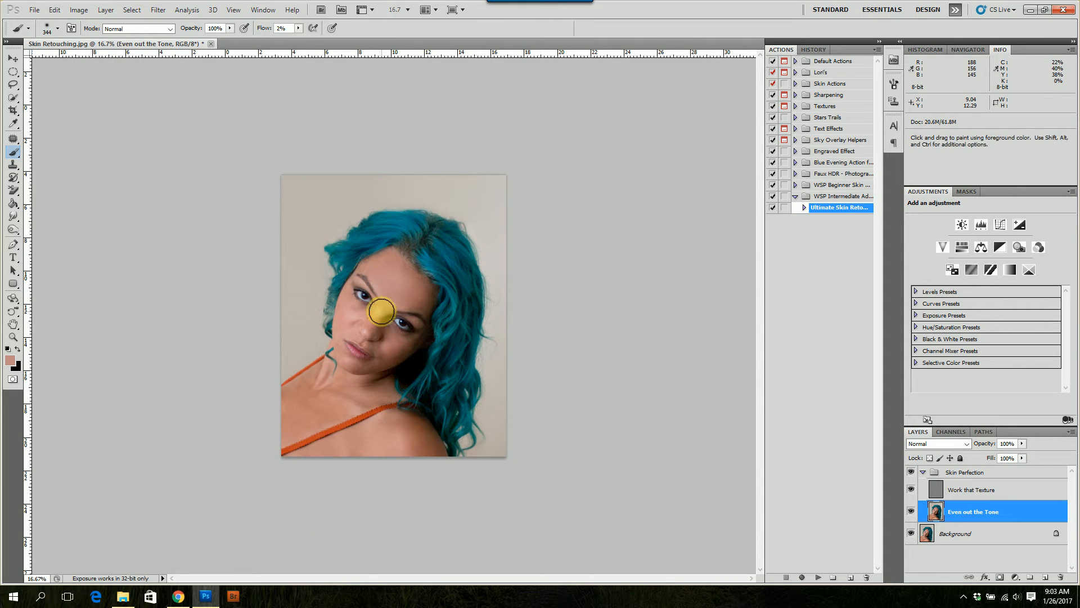
{"action": "key", "text": "ctrl+plus"}
{"action": "key", "text": "ctrl+plus"}
{"action": "key", "text": "ctrl+plus"}
{"action": "mouse_move", "coordinate": [385, 291]}
{"action": "left_mouse_down"}
{"action": "mouse_move", "coordinate": [358, 288]}
{"action": "mouse_move", "coordinate": [380, 283]}
{"action": "mouse_move", "coordinate": [349, 321]}
{"action": "mouse_move", "coordinate": [353, 288]}
{"action": "mouse_move", "coordinate": [330, 320]}
{"action": "mouse_move", "coordinate": [385, 274]}
{"action": "mouse_move", "coordinate": [333, 327]}
{"action": "mouse_move", "coordinate": [374, 270]}
{"action": "mouse_move", "coordinate": [332, 347]}
{"action": "mouse_move", "coordinate": [281, 339]}
{"action": "mouse_move", "coordinate": [285, 301]}
{"action": "left_mouse_up"}
{"action": "left_click", "coordinate": [375, 288], "text": "alt"}
{"action": "key", "text": "ctrl+minus"}
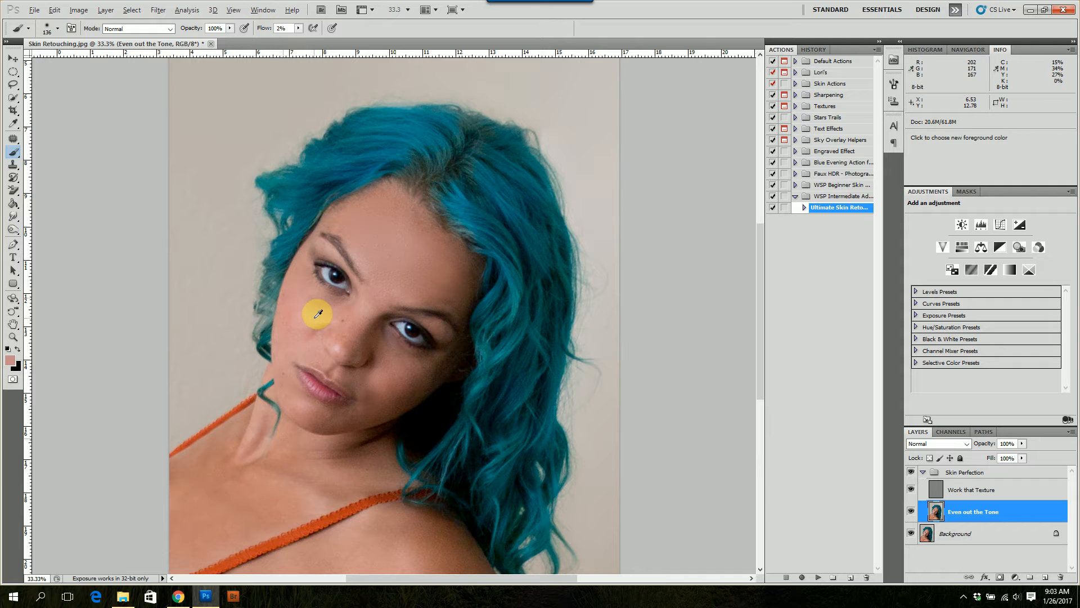
{"action": "left_click", "coordinate": [308, 288], "text": "alt"}
{"action": "left_click", "coordinate": [318, 295], "text": "alt"}
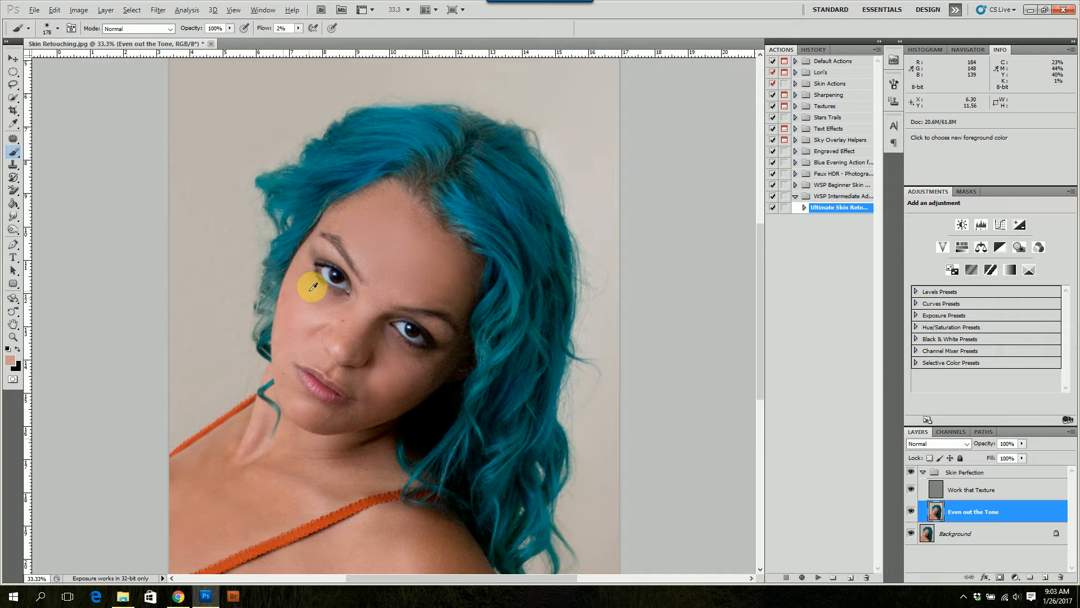
{"action": "left_click", "coordinate": [311, 291], "text": "alt"}
{"action": "mouse_move", "coordinate": [324, 305]}
{"action": "left_mouse_down"}
{"action": "mouse_move", "coordinate": [307, 298]}
{"action": "mouse_move", "coordinate": [306, 315]}
{"action": "mouse_move", "coordinate": [295, 295]}
{"action": "mouse_move", "coordinate": [284, 306]}
{"action": "left_mouse_up"}
{"action": "mouse_move", "coordinate": [287, 290]}
{"action": "left_mouse_down"}
{"action": "mouse_move", "coordinate": [308, 302]}
{"action": "mouse_move", "coordinate": [310, 290]}
{"action": "left_mouse_up"}
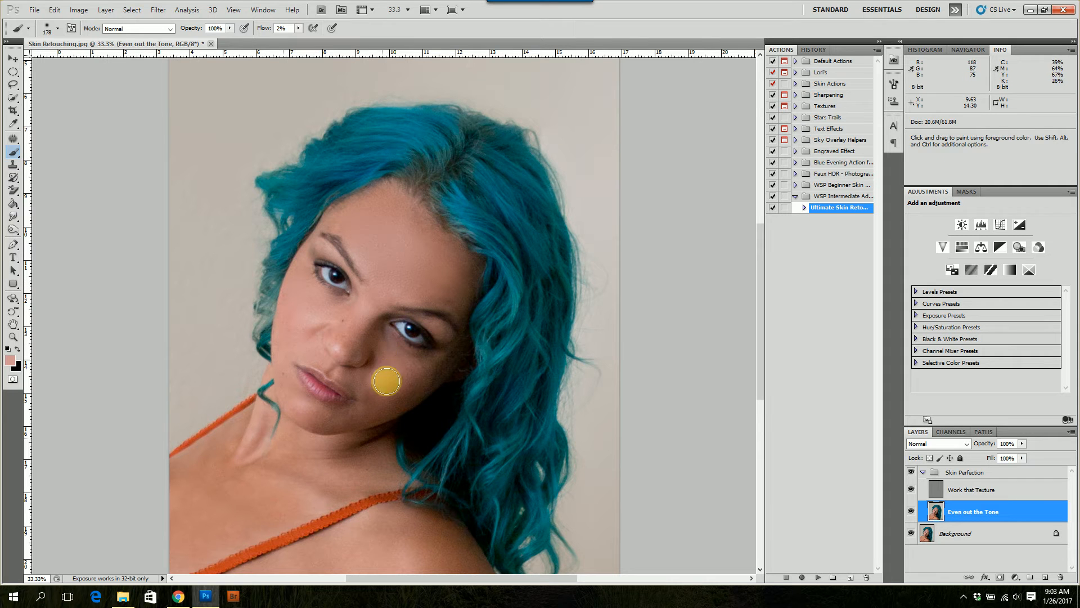
Brush sampled skin tones over the right cheek beside the mouth, then over the left cheek beside the nose
{"action": "left_click", "coordinate": [394, 365], "text": "alt"}
{"action": "mouse_move", "coordinate": [394, 361]}
{"action": "left_mouse_down"}
{"action": "mouse_move", "coordinate": [405, 374]}
{"action": "mouse_move", "coordinate": [387, 376]}
{"action": "left_mouse_up"}
{"action": "left_click", "coordinate": [381, 370], "text": "alt"}
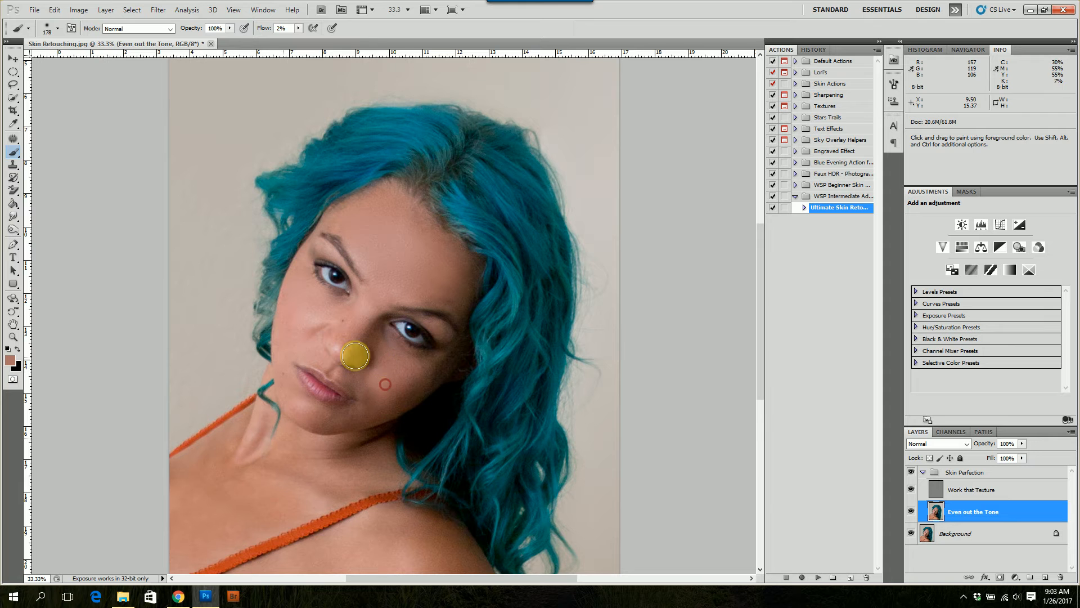
{"action": "left_click", "coordinate": [313, 319], "text": "alt"}
{"action": "mouse_move", "coordinate": [311, 319]}
{"action": "left_mouse_down"}
{"action": "mouse_move", "coordinate": [329, 308]}
{"action": "mouse_move", "coordinate": [313, 295]}
{"action": "left_mouse_up"}
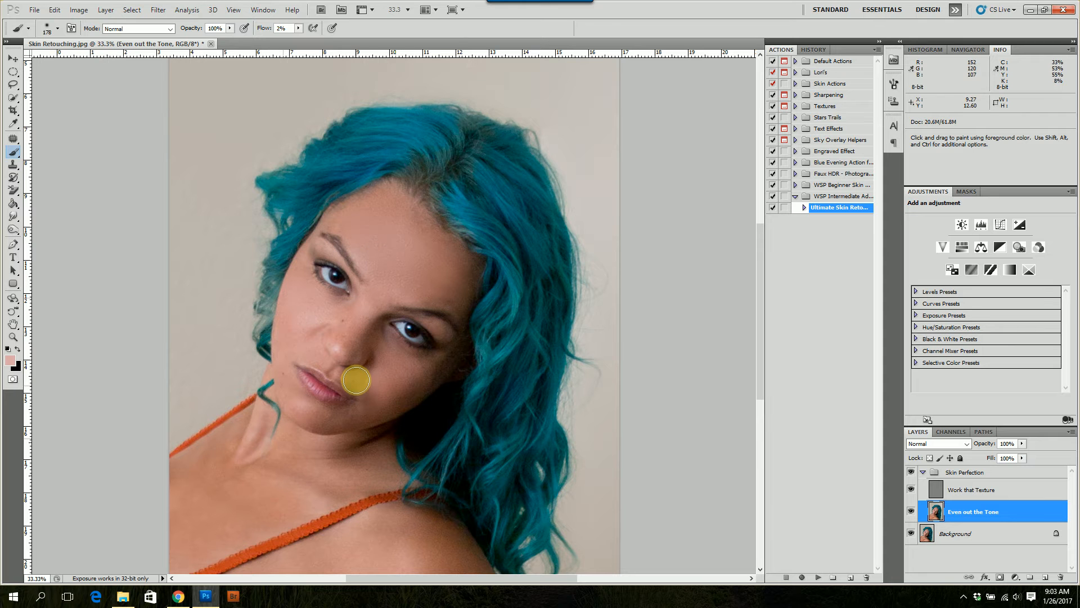
Brush sampled skin tones along the left jawline to the chin, then over the shadowed lower right cheek
{"action": "left_click", "coordinate": [287, 343], "text": "alt"}
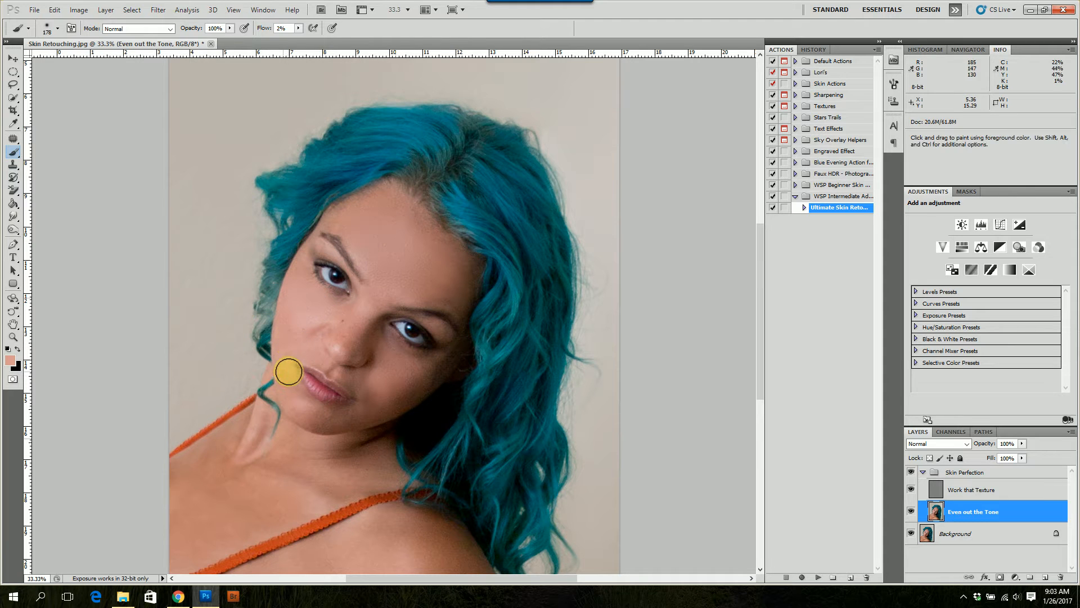
{"action": "mouse_move", "coordinate": [285, 371]}
{"action": "left_mouse_down"}
{"action": "mouse_move", "coordinate": [293, 400]}
{"action": "mouse_move", "coordinate": [317, 421]}
{"action": "left_mouse_up"}
{"action": "left_click", "coordinate": [357, 415], "text": "alt"}
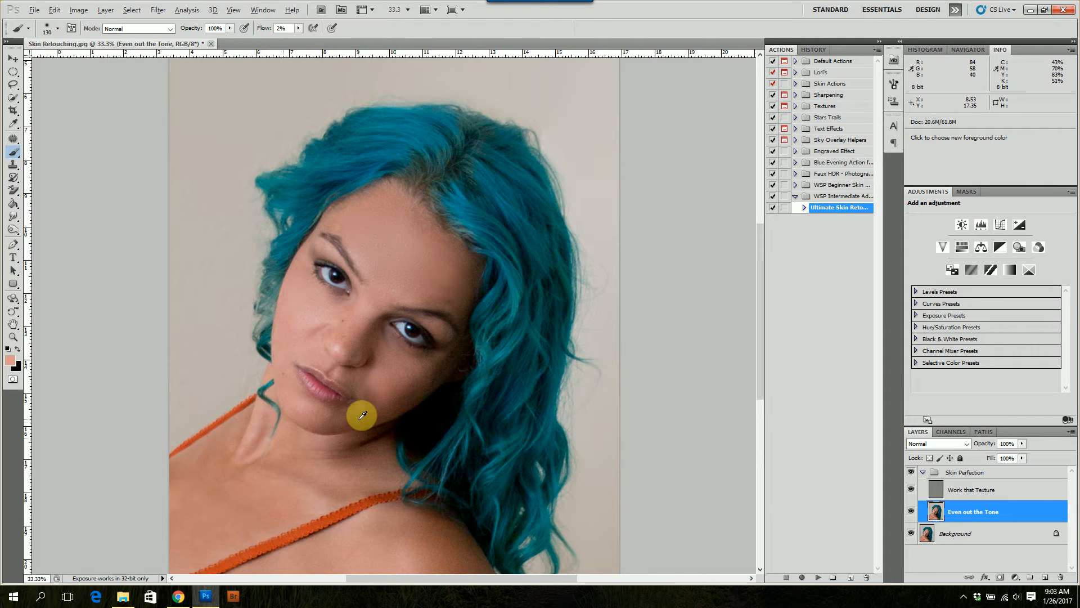
{"action": "left_click", "coordinate": [377, 388], "text": "alt"}
{"action": "mouse_move", "coordinate": [391, 380]}
{"action": "left_mouse_down"}
{"action": "mouse_move", "coordinate": [402, 388]}
{"action": "mouse_move", "coordinate": [380, 413]}
{"action": "mouse_move", "coordinate": [418, 377]}
{"action": "mouse_move", "coordinate": [392, 356]}
{"action": "mouse_move", "coordinate": [403, 373]}
{"action": "left_mouse_up"}
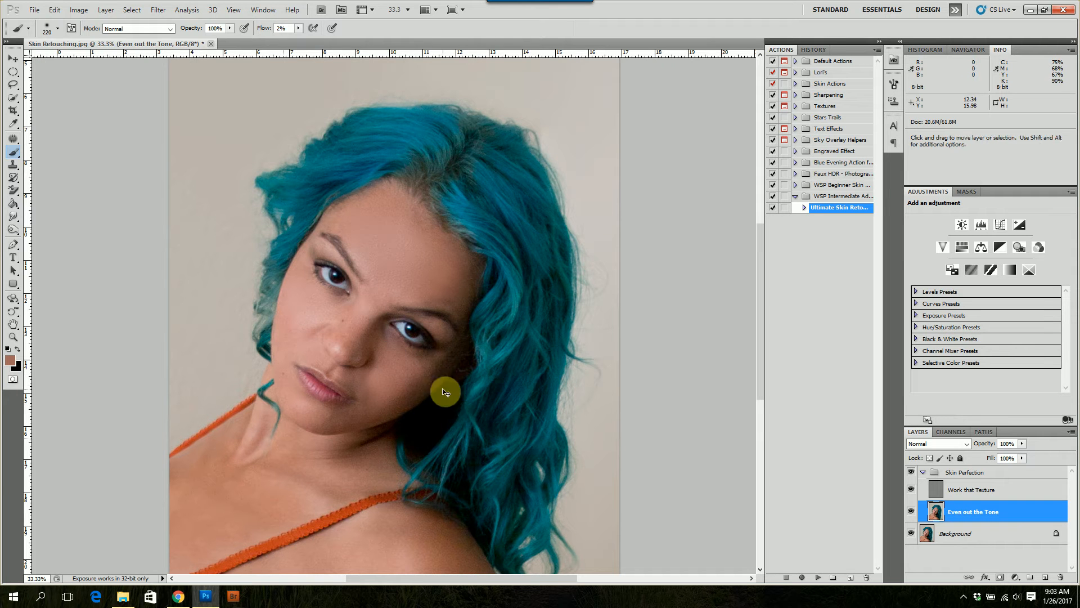
Lasso the upper left forehead above the left eyebrow and apply the same Gaussian Blur
{"action": "key", "text": "ctrl+minus"}
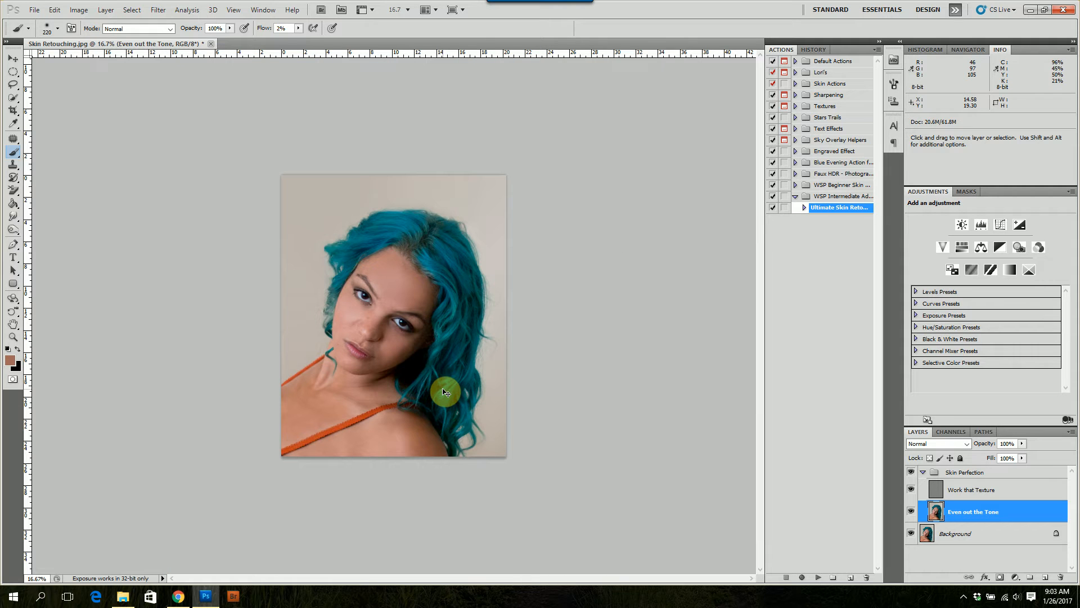
{"action": "key", "text": "ctrl+plus"}
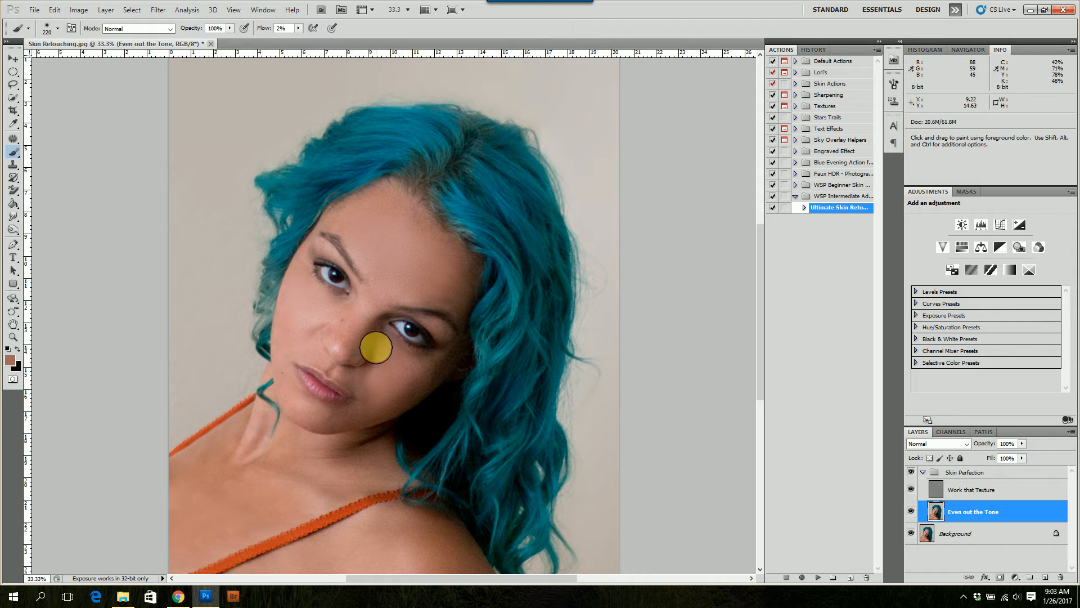
{"action": "key", "text": "l"}
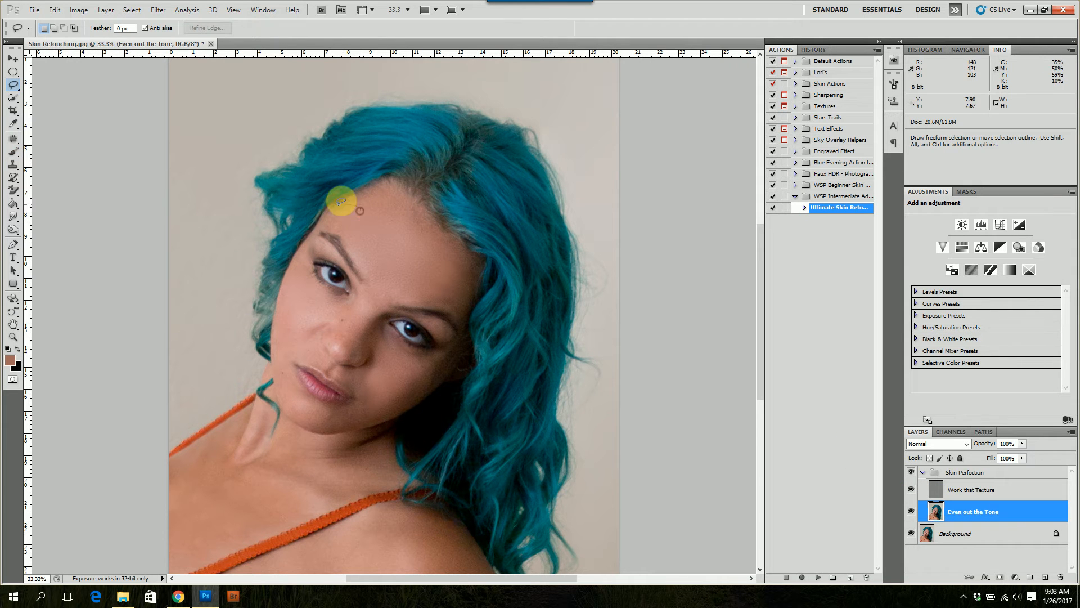
{"action": "mouse_move", "coordinate": [333, 222]}
{"action": "left_mouse_down"}
{"action": "mouse_move", "coordinate": [376, 229]}
{"action": "mouse_move", "coordinate": [354, 236]}
{"action": "left_mouse_up"}
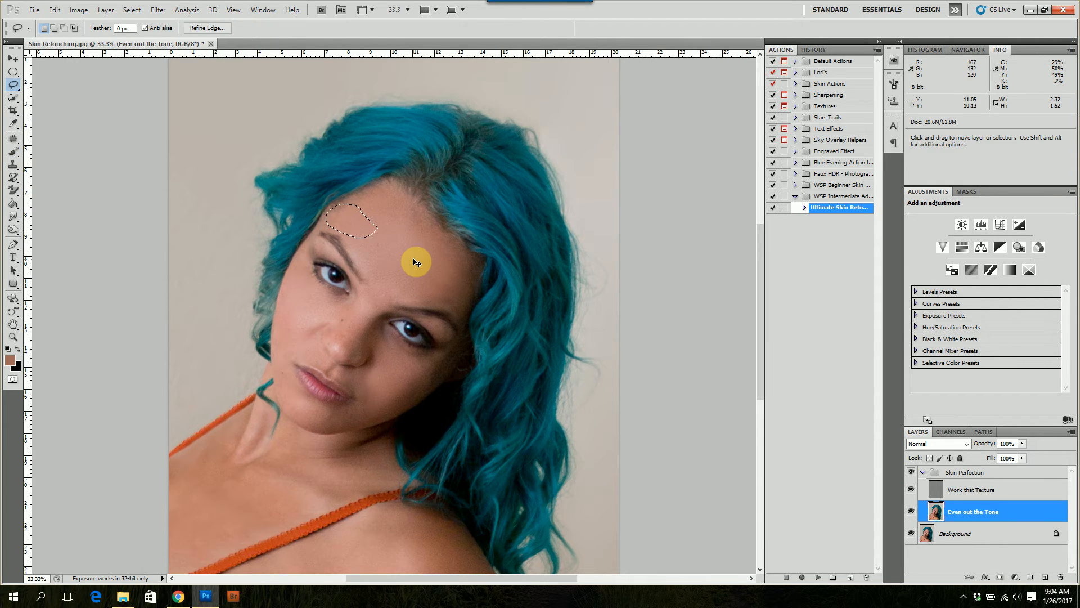
{"action": "key", "text": "ctrl+alt+f"}
{"action": "key", "text": "Return"}
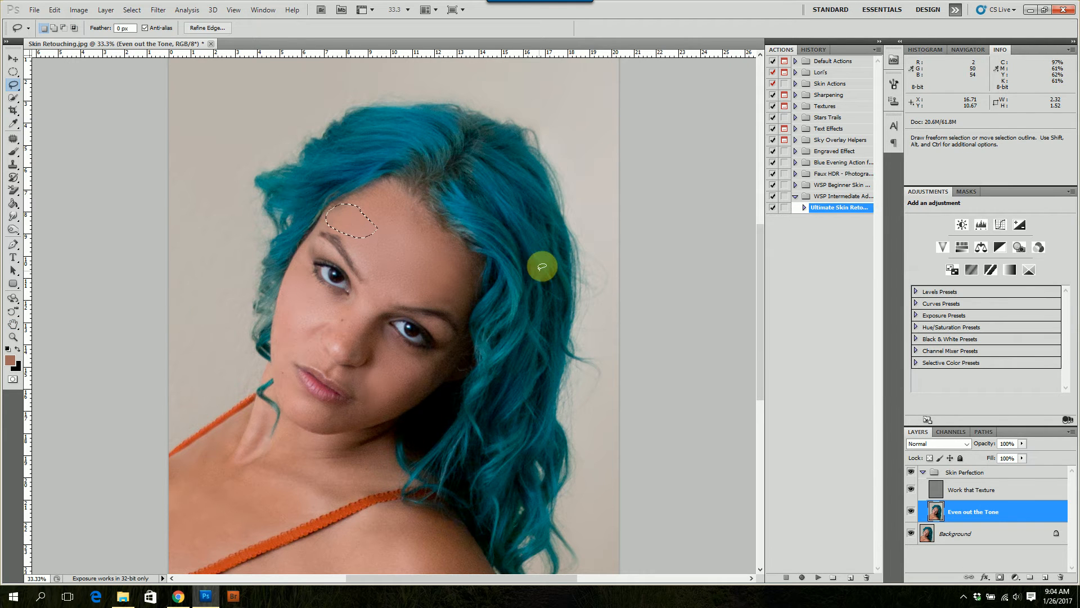
Lasso the right side of the forehead beside the hairline and apply the last-used Gaussian Blur
{"action": "mouse_move", "coordinate": [465, 281]}
{"action": "left_mouse_down"}
{"action": "mouse_move", "coordinate": [442, 261]}
{"action": "mouse_move", "coordinate": [419, 270]}
{"action": "mouse_move", "coordinate": [418, 295]}
{"action": "mouse_move", "coordinate": [463, 301]}
{"action": "mouse_move", "coordinate": [461, 272]}
{"action": "left_mouse_up"}
{"action": "key", "text": "ctrl+alt+f"}
{"action": "key", "text": "Return"}
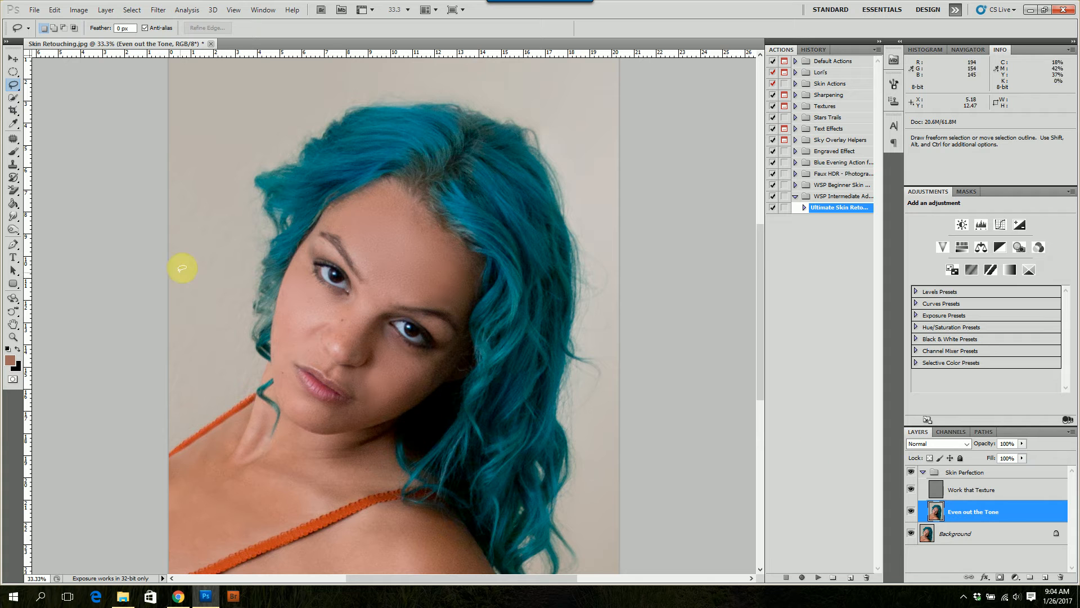
Lighten the skin beneath both eyes and across the central forehead with the Dodge tool, using Midtones at 4% exposure
{"action": "left_click", "coordinate": [12, 230]}
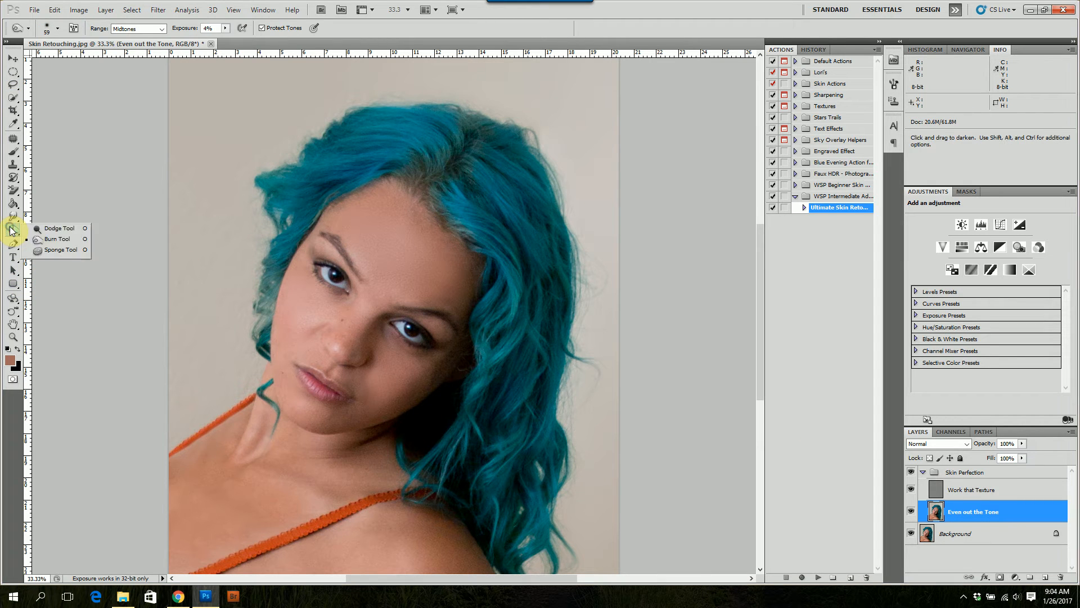
{"action": "left_click", "coordinate": [49, 231]}
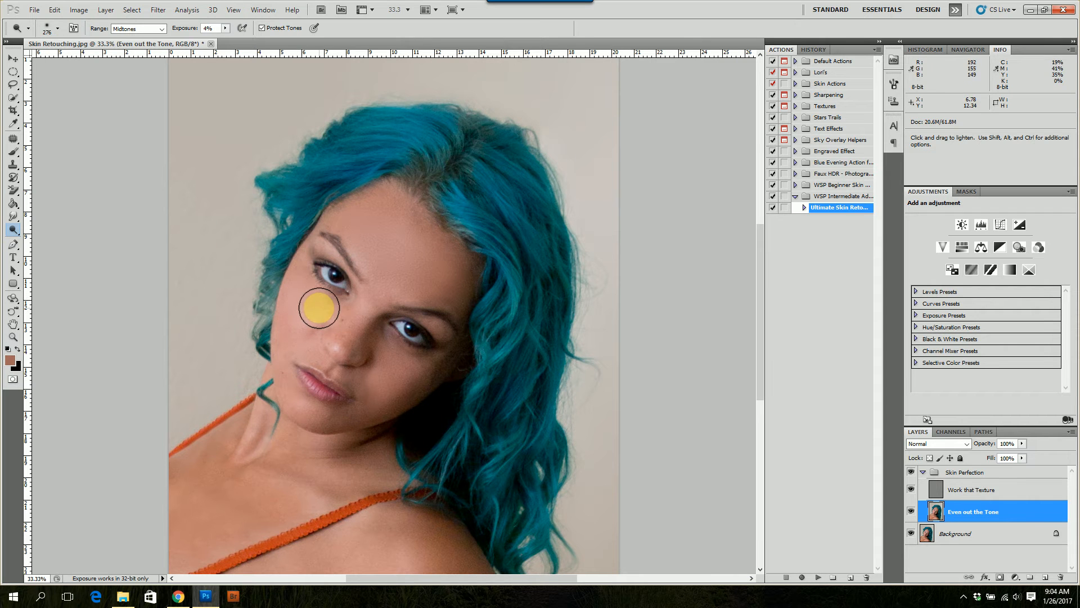
{"action": "left_click_drag", "start_coordinate": [336, 290], "coordinate": [339, 291], "text": "alt"}
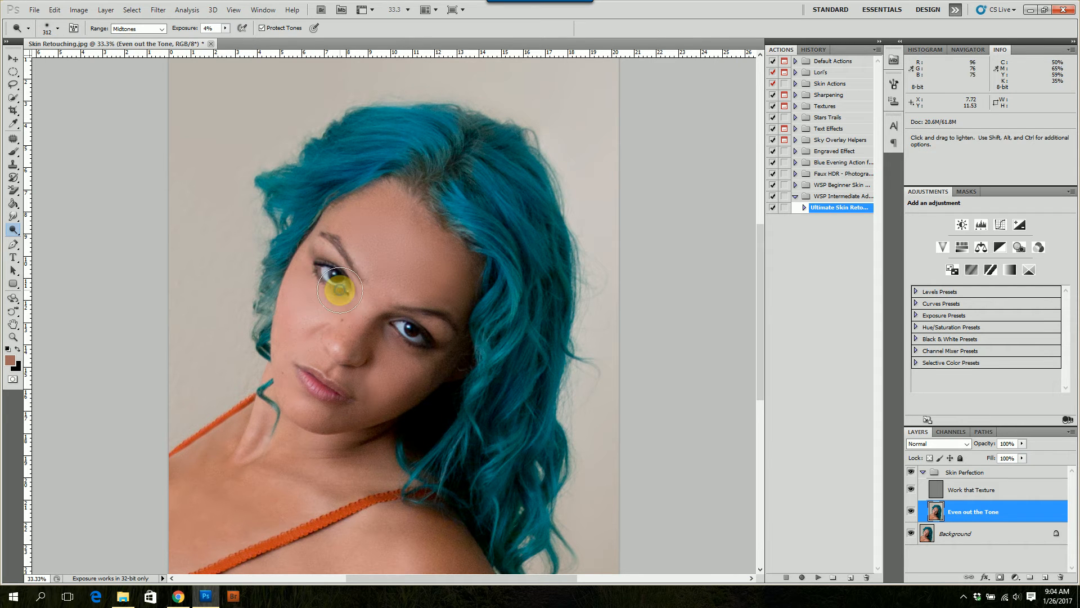
{"action": "mouse_move", "coordinate": [410, 372]}
{"action": "left_mouse_down"}
{"action": "mouse_move", "coordinate": [438, 359]}
{"action": "mouse_move", "coordinate": [420, 371]}
{"action": "mouse_move", "coordinate": [389, 362]}
{"action": "left_mouse_up"}
{"action": "mouse_move", "coordinate": [300, 265]}
{"action": "left_mouse_down"}
{"action": "mouse_move", "coordinate": [313, 294]}
{"action": "mouse_move", "coordinate": [397, 273]}
{"action": "mouse_move", "coordinate": [392, 257]}
{"action": "mouse_move", "coordinate": [397, 275]}
{"action": "left_mouse_up"}
{"action": "mouse_move", "coordinate": [406, 290]}
{"action": "left_mouse_down"}
{"action": "mouse_move", "coordinate": [369, 234]}
{"action": "mouse_move", "coordinate": [386, 259]}
{"action": "mouse_move", "coordinate": [430, 281]}
{"action": "mouse_move", "coordinate": [382, 289]}
{"action": "mouse_move", "coordinate": [352, 338]}
{"action": "mouse_move", "coordinate": [354, 316]}
{"action": "mouse_move", "coordinate": [357, 328]}
{"action": "mouse_move", "coordinate": [361, 318]}
{"action": "mouse_move", "coordinate": [333, 345]}
{"action": "mouse_move", "coordinate": [357, 321]}
{"action": "mouse_move", "coordinate": [353, 336]}
{"action": "mouse_move", "coordinate": [377, 293]}
{"action": "mouse_move", "coordinate": [385, 304]}
{"action": "left_mouse_up"}
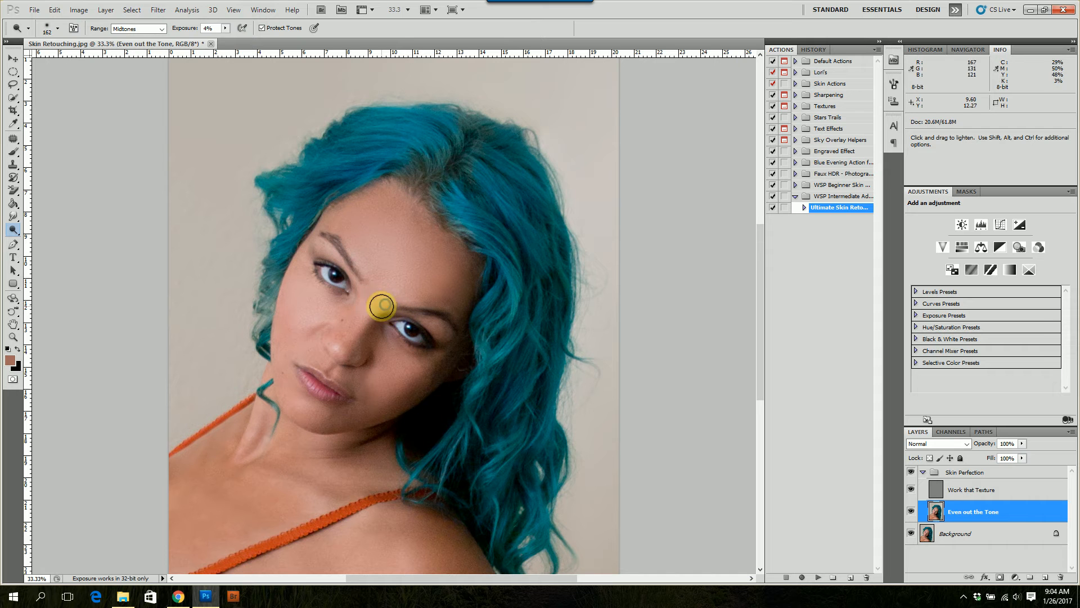
Dodge the nose tip, the chin and the left side of the face with a smaller brush
{"action": "key", "text": "alt"}
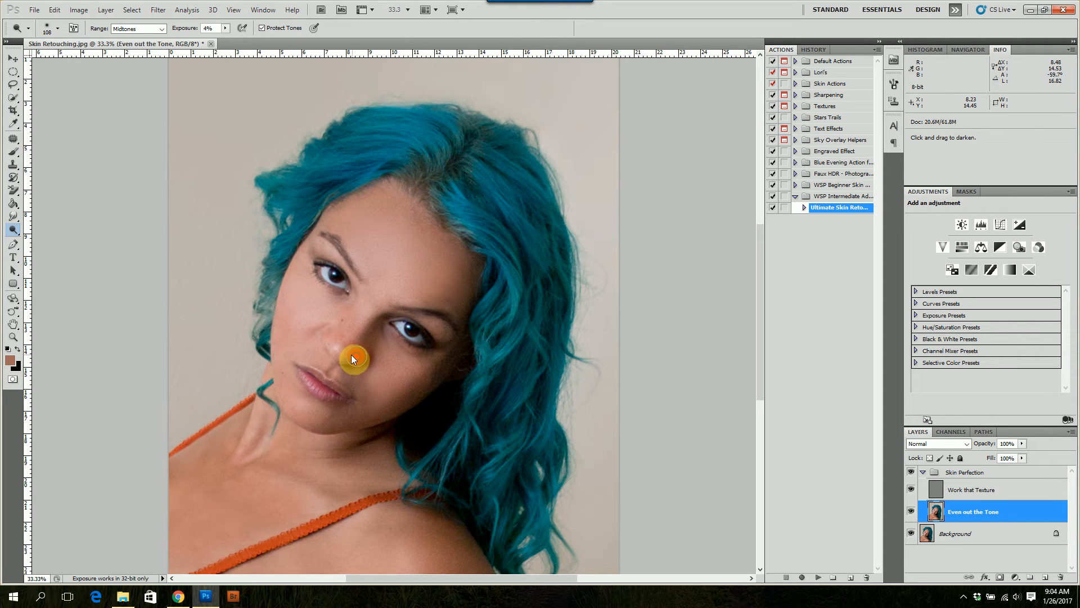
{"action": "left_click_drag", "start_coordinate": [350, 354], "coordinate": [376, 381]}
{"action": "left_click", "coordinate": [331, 416]}
{"action": "mouse_move", "coordinate": [318, 413]}
{"action": "left_mouse_down"}
{"action": "mouse_move", "coordinate": [294, 399]}
{"action": "mouse_move", "coordinate": [317, 414]}
{"action": "mouse_move", "coordinate": [290, 379]}
{"action": "mouse_move", "coordinate": [351, 415]}
{"action": "mouse_move", "coordinate": [287, 387]}
{"action": "mouse_move", "coordinate": [401, 366]}
{"action": "mouse_move", "coordinate": [283, 314]}
{"action": "left_mouse_up"}
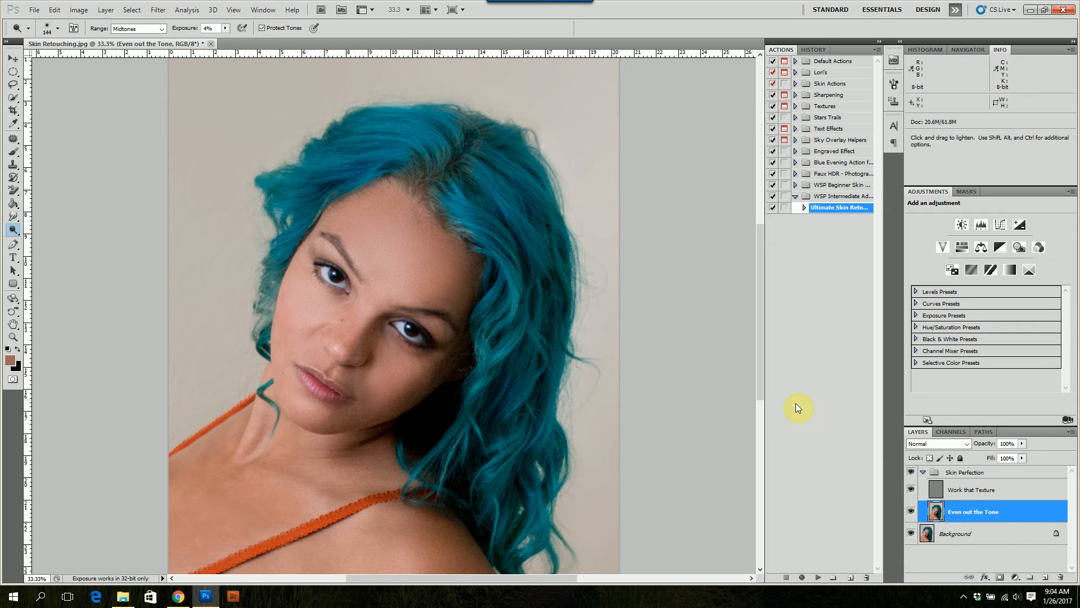
Sample the light skin tone of the left cheek with the Brush tool
{"action": "key", "text": "b"}
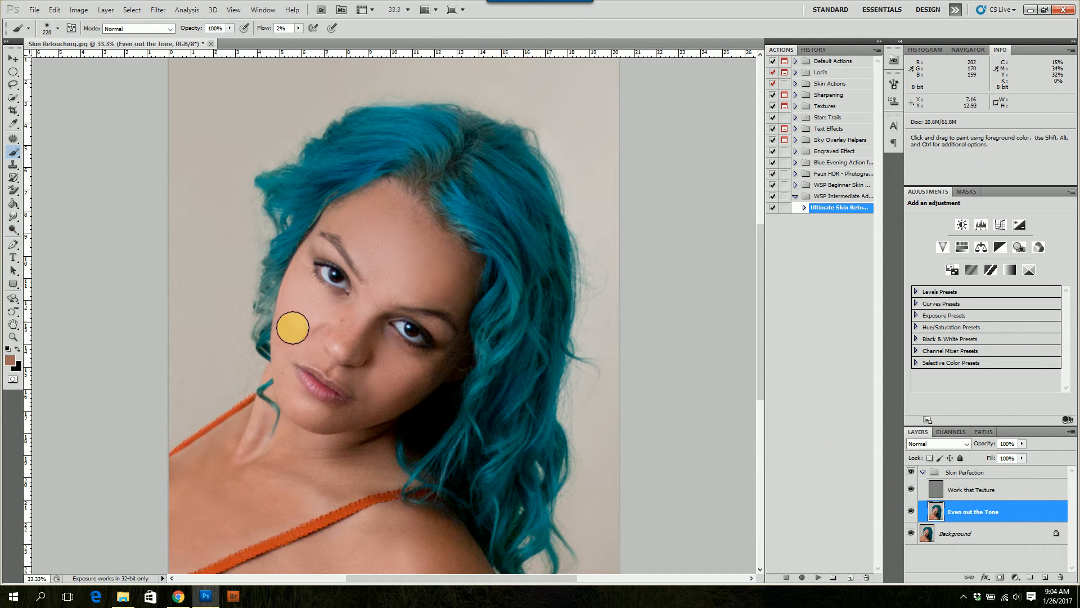
{"action": "left_click", "coordinate": [289, 323], "text": "alt"}
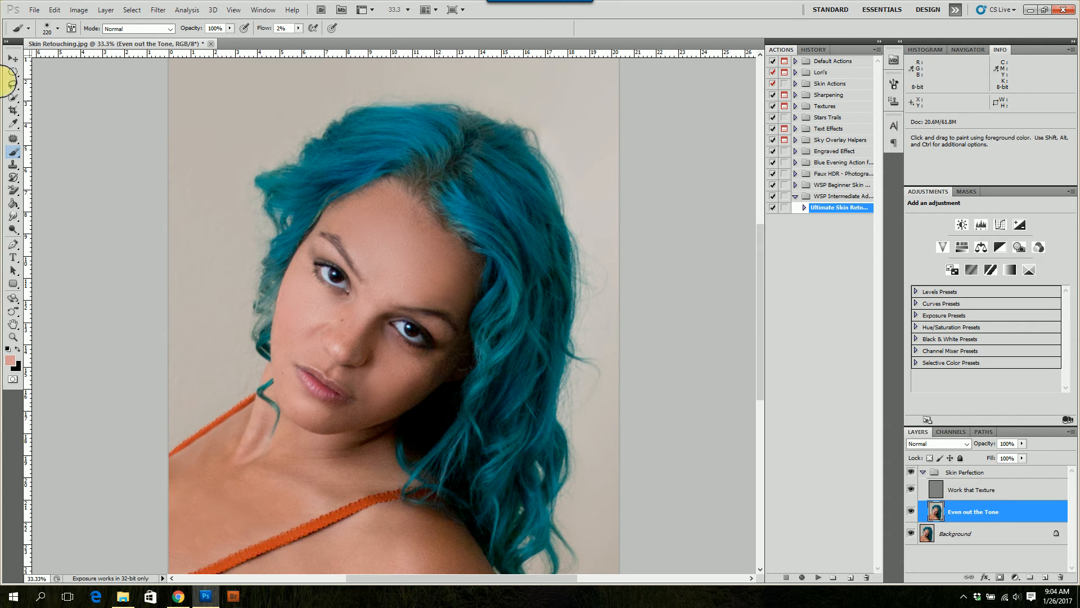
Darken the sides of the nose, the area below the lips and the right jawline with the Burn tool, using Midtones at 4% exposure
{"action": "left_click_drag", "start_coordinate": [11, 230], "coordinate": [41, 243]}
{"action": "key", "text": "alt"}
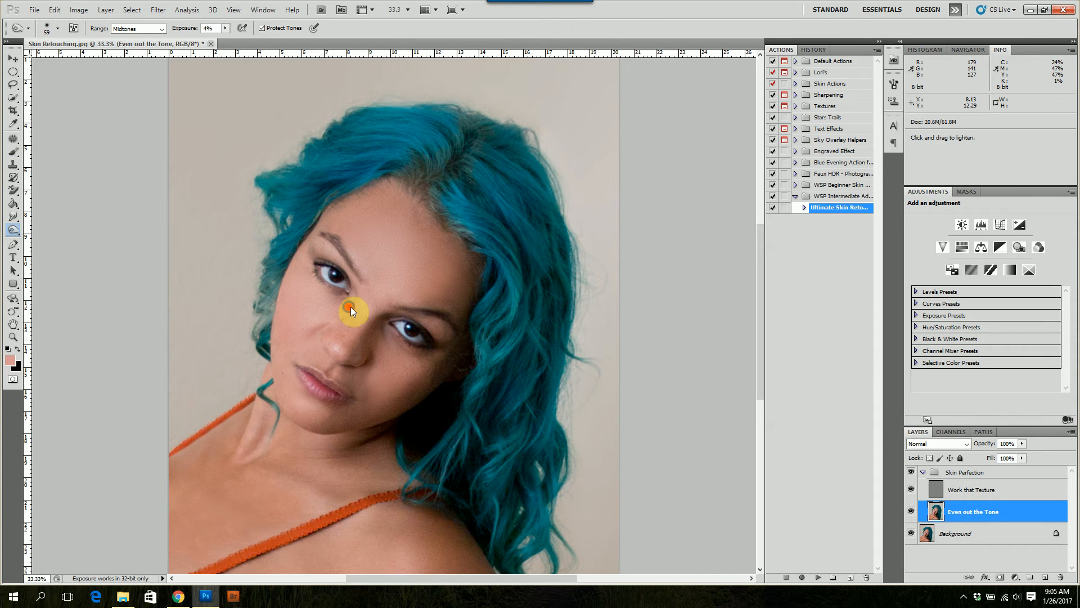
{"action": "left_click_drag", "start_coordinate": [350, 307], "coordinate": [354, 309]}
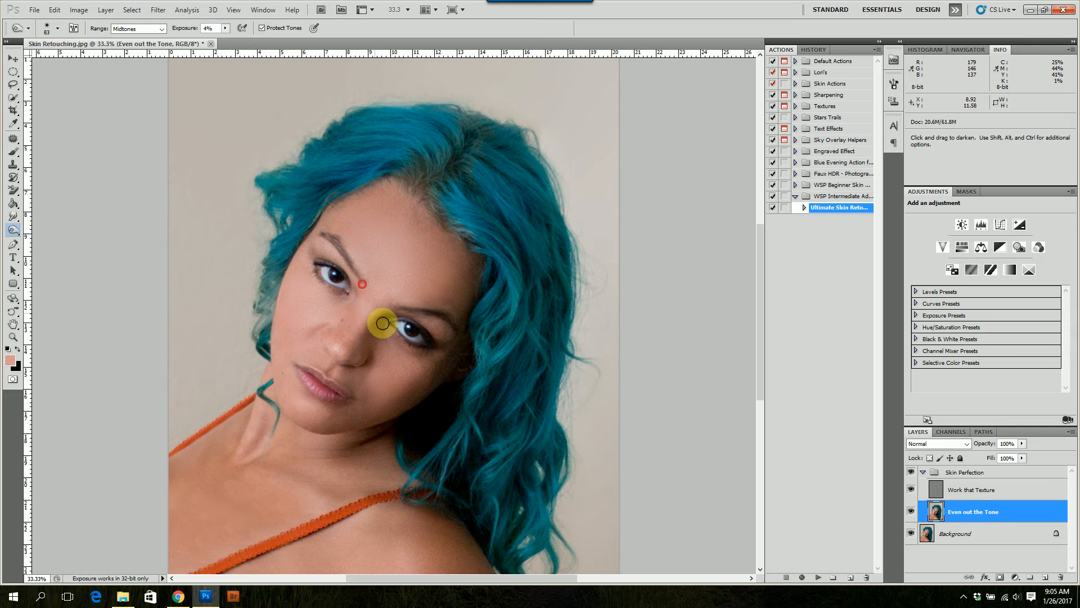
{"action": "left_click_drag", "start_coordinate": [357, 348], "coordinate": [392, 308]}
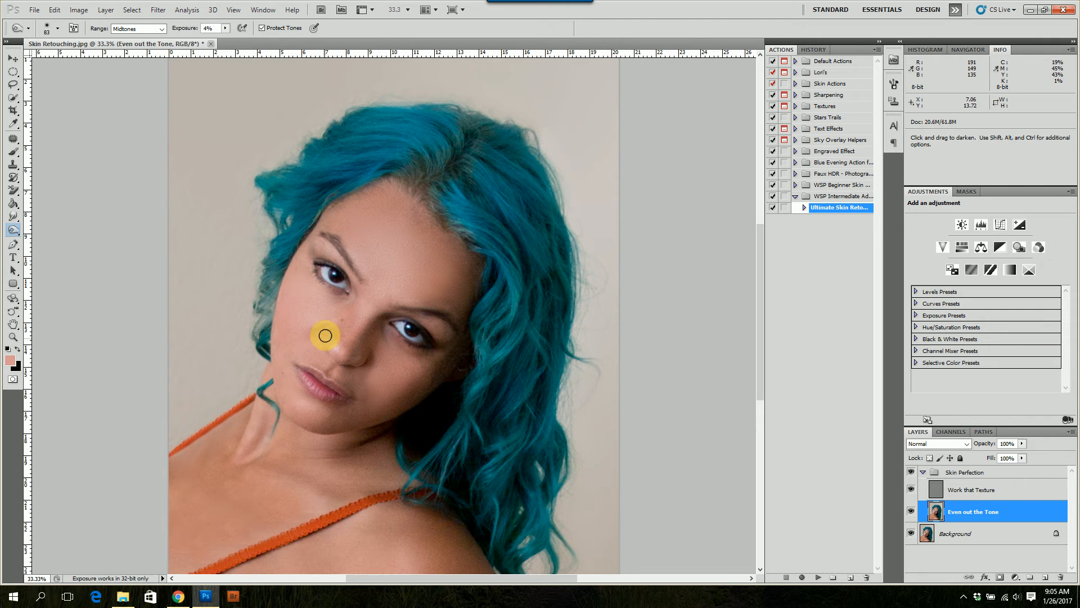
{"action": "mouse_move", "coordinate": [322, 333]}
{"action": "left_mouse_down"}
{"action": "mouse_move", "coordinate": [357, 366]}
{"action": "mouse_move", "coordinate": [369, 356]}
{"action": "mouse_move", "coordinate": [342, 363]}
{"action": "mouse_move", "coordinate": [328, 340]}
{"action": "left_mouse_up"}
{"action": "left_click", "coordinate": [332, 397]}
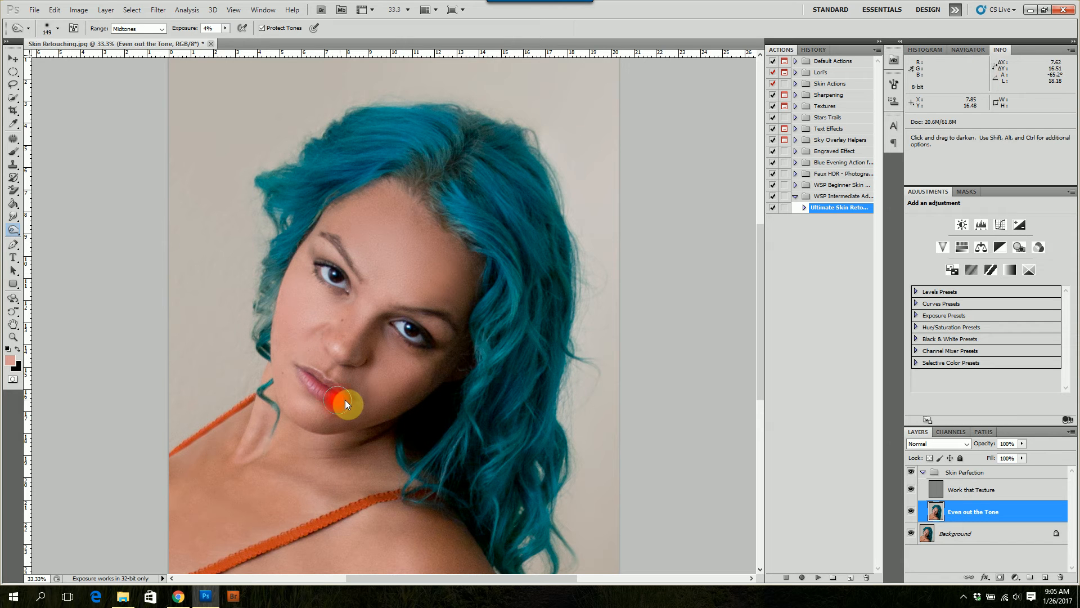
{"action": "mouse_move", "coordinate": [351, 400]}
{"action": "left_mouse_down"}
{"action": "mouse_move", "coordinate": [292, 329]}
{"action": "mouse_move", "coordinate": [279, 328]}
{"action": "mouse_move", "coordinate": [275, 297]}
{"action": "mouse_move", "coordinate": [372, 399]}
{"action": "mouse_move", "coordinate": [499, 405]}
{"action": "mouse_move", "coordinate": [268, 305]}
{"action": "mouse_move", "coordinate": [268, 277]}
{"action": "mouse_move", "coordinate": [266, 303]}
{"action": "mouse_move", "coordinate": [332, 199]}
{"action": "mouse_move", "coordinate": [330, 209]}
{"action": "mouse_move", "coordinate": [382, 182]}
{"action": "mouse_move", "coordinate": [429, 226]}
{"action": "mouse_move", "coordinate": [489, 337]}
{"action": "left_mouse_up"}
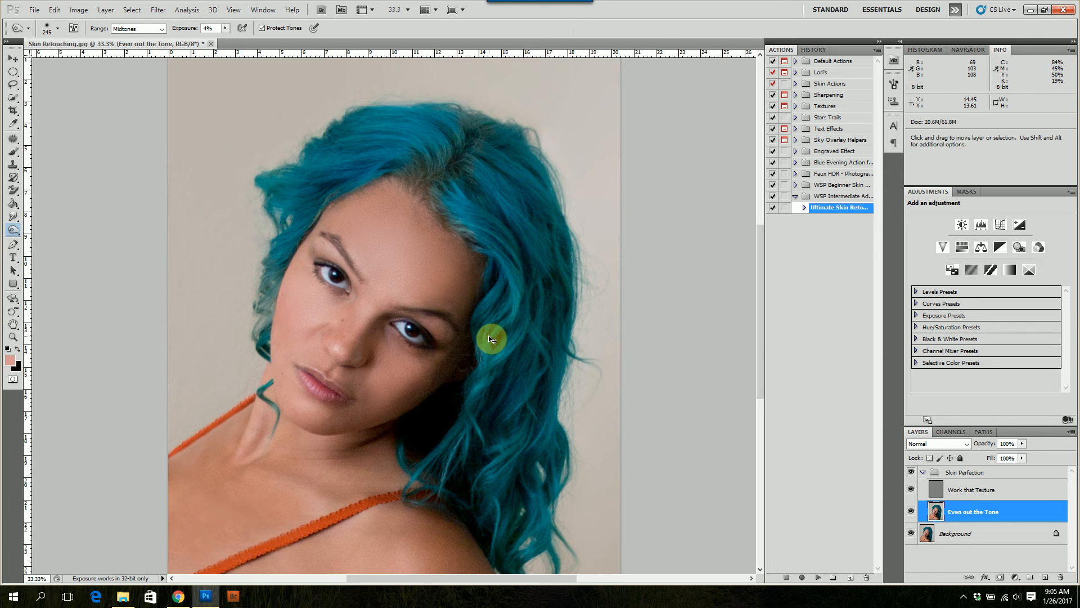
Burn the left upper eyelid and the outer corners of both eyes with a 50-pixel brush
{"action": "key", "text": "ctrl+plus"}
{"action": "key", "text": "ctrl+plus"}
{"action": "mouse_move", "coordinate": [264, 193]}
{"action": "left_mouse_down"}
{"action": "mouse_move", "coordinate": [225, 199]}
{"action": "mouse_move", "coordinate": [257, 252]}
{"action": "left_mouse_up"}
{"action": "mouse_move", "coordinate": [233, 208]}
{"action": "left_mouse_down"}
{"action": "mouse_move", "coordinate": [231, 234]}
{"action": "mouse_move", "coordinate": [235, 186]}
{"action": "mouse_move", "coordinate": [255, 203]}
{"action": "mouse_move", "coordinate": [248, 180]}
{"action": "mouse_move", "coordinate": [270, 205]}
{"action": "mouse_move", "coordinate": [236, 182]}
{"action": "mouse_move", "coordinate": [235, 166]}
{"action": "left_mouse_up"}
{"action": "left_click_drag", "start_coordinate": [481, 362], "coordinate": [473, 335]}
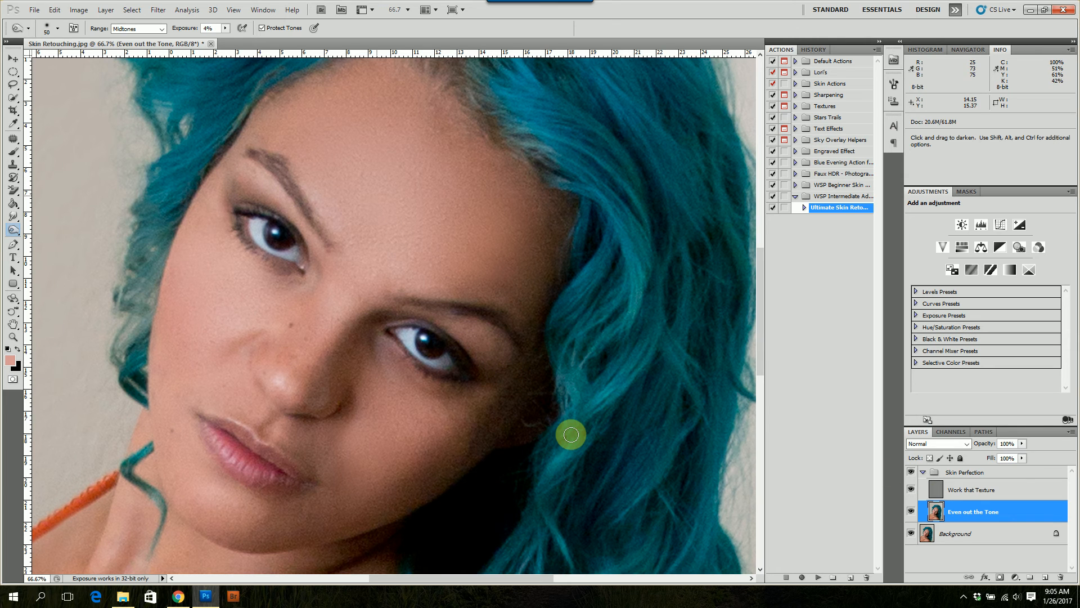
Lasso the skin between the left eyebrow and eyelid, apply the last-used Gaussian Blur, and deselect
{"action": "key", "text": "l"}
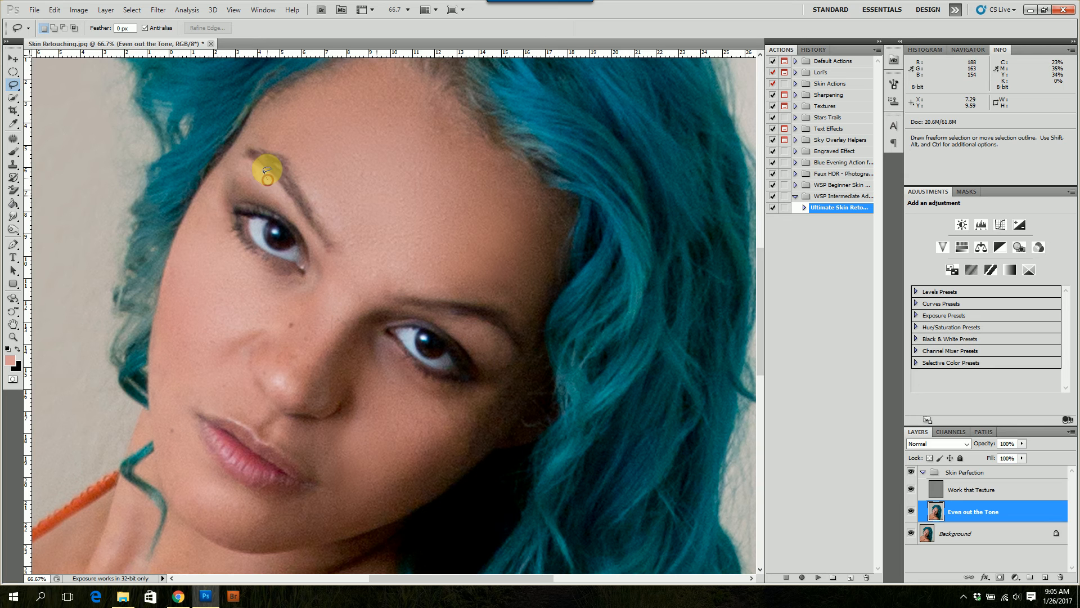
{"action": "mouse_move", "coordinate": [243, 159]}
{"action": "left_mouse_down"}
{"action": "mouse_move", "coordinate": [221, 174]}
{"action": "mouse_move", "coordinate": [253, 193]}
{"action": "mouse_move", "coordinate": [268, 170]}
{"action": "left_mouse_up"}
{"action": "key", "text": "ctrl+alt+f"}
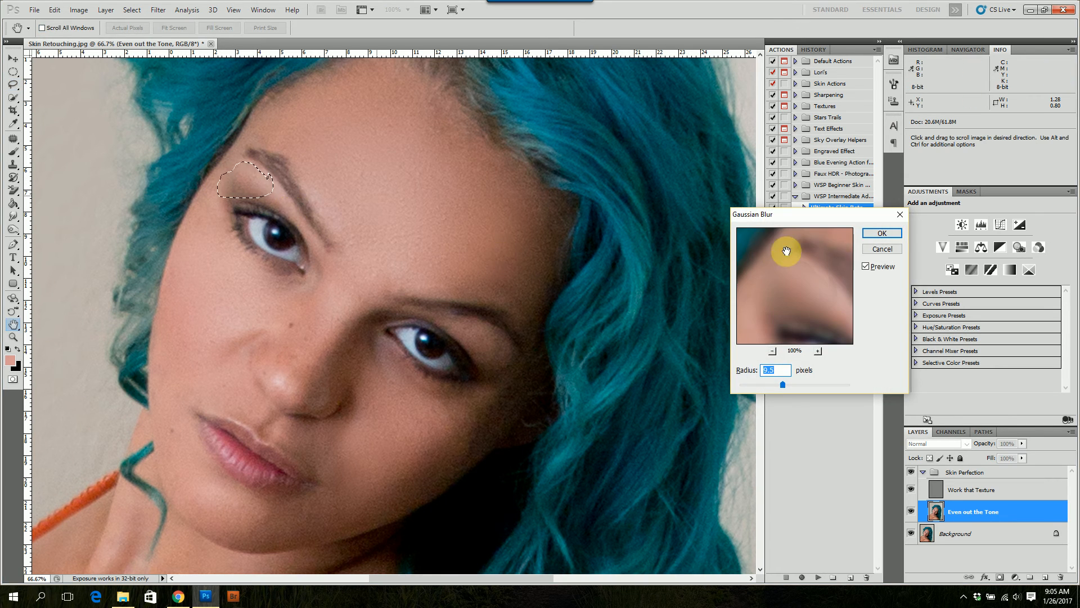
{"action": "left_click", "coordinate": [875, 234]}
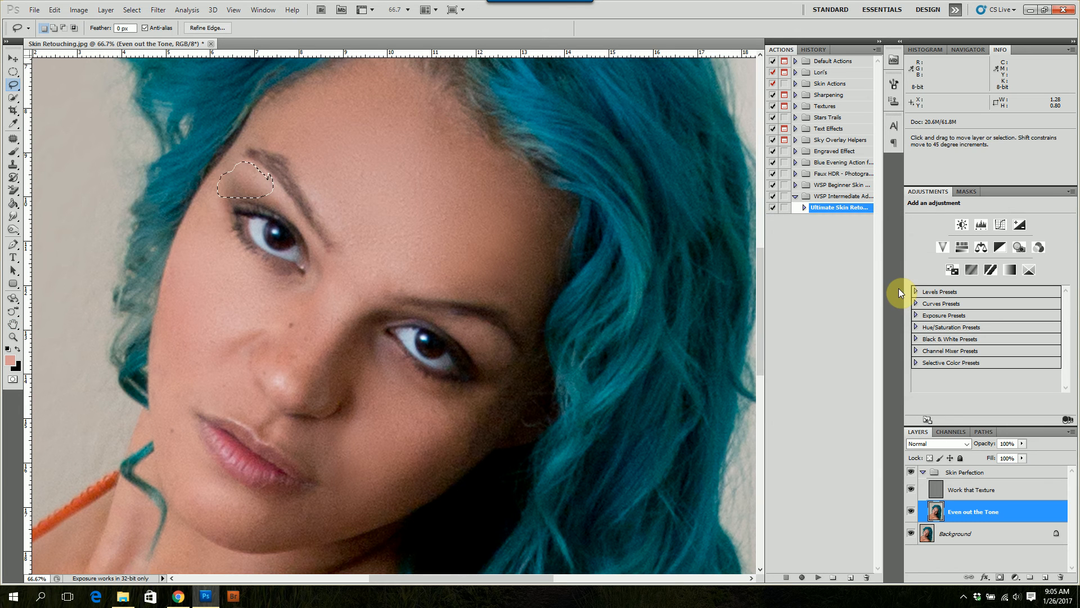
{"action": "key", "text": "ctrl+d"}
Compare the whole portrait before and after retouching by toggling the visibility of the "Skin Perfection" group
{"action": "key", "text": "ctrl+minus"}
{"action": "key", "text": "ctrl+minus"}
{"action": "key", "text": "ctrl+minus"}
{"action": "key", "text": "ctrl+minus"}
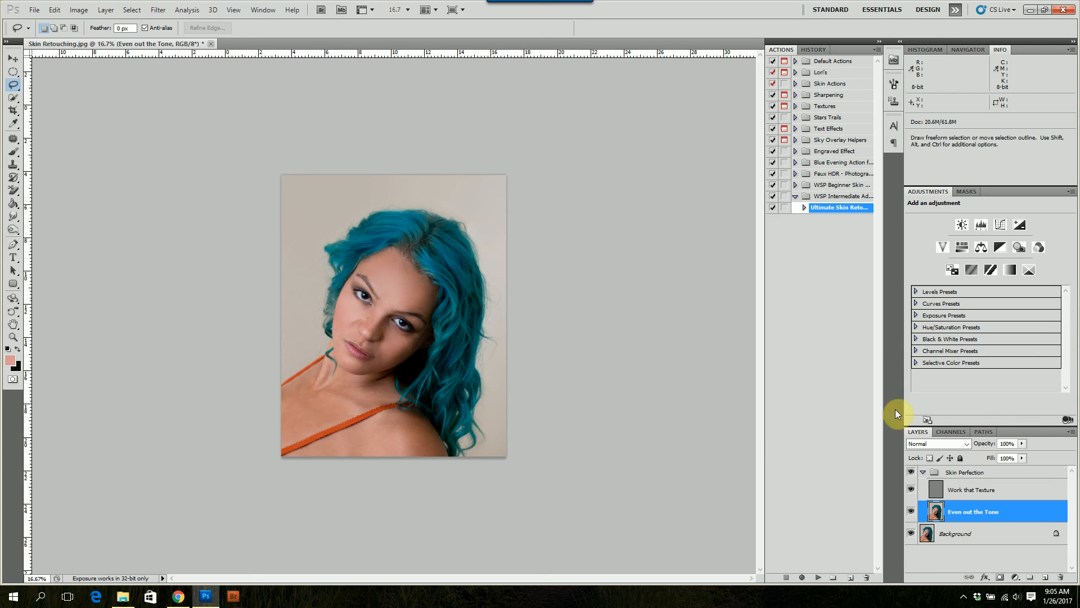
{"action": "left_click", "coordinate": [912, 473]}
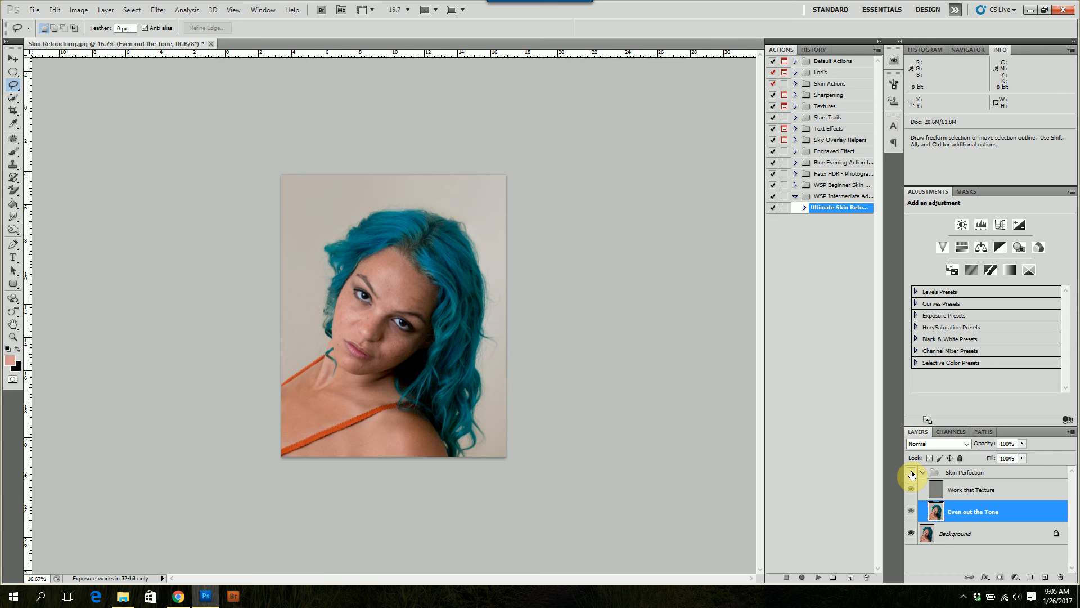
{"action": "left_click", "coordinate": [912, 473]}
{"action": "left_click", "coordinate": [911, 472]}
{"action": "left_click", "coordinate": [911, 473]}
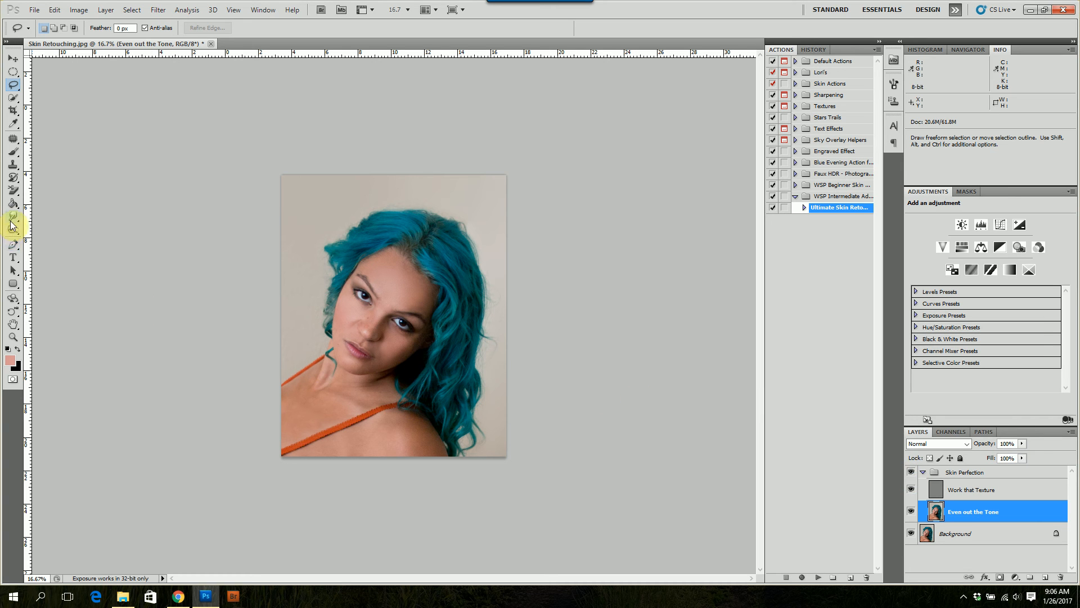
Lasso the chest above the orange strap and the upper left chest in turn, applying the last-used Gaussian Blur to each
{"action": "mouse_move", "coordinate": [326, 397]}
{"action": "left_mouse_down"}
{"action": "mouse_move", "coordinate": [281, 411]}
{"action": "mouse_move", "coordinate": [289, 429]}
{"action": "mouse_move", "coordinate": [328, 424]}
{"action": "mouse_move", "coordinate": [331, 387]}
{"action": "mouse_move", "coordinate": [330, 403]}
{"action": "left_mouse_up"}
{"action": "key", "text": "ctrl+alt+f"}
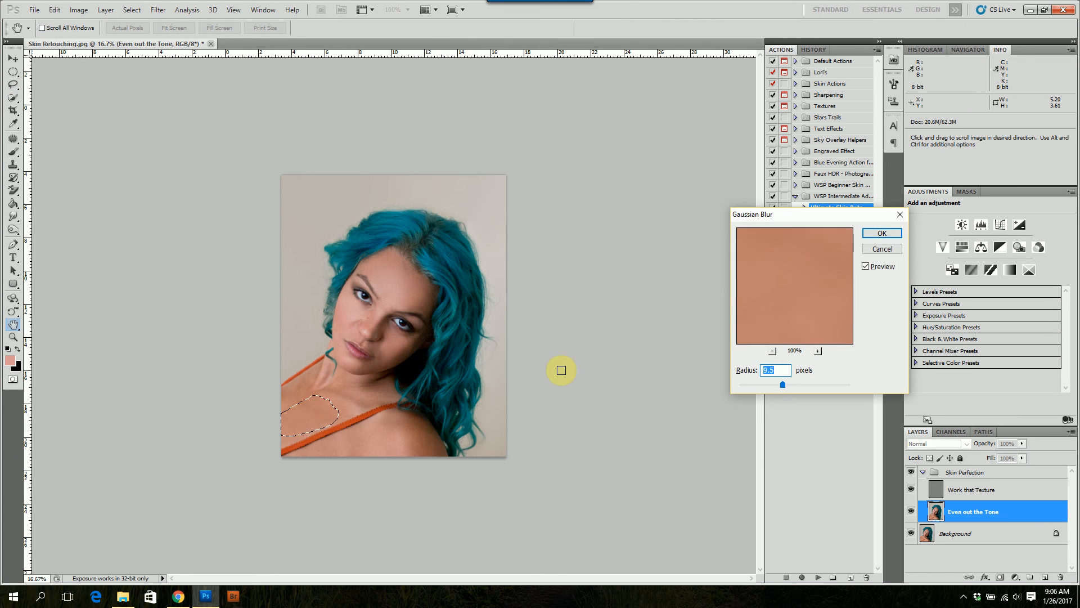
{"action": "left_click", "coordinate": [875, 232]}
{"action": "mouse_move", "coordinate": [306, 378]}
{"action": "left_mouse_down"}
{"action": "mouse_move", "coordinate": [291, 385]}
{"action": "mouse_move", "coordinate": [287, 416]}
{"action": "mouse_move", "coordinate": [313, 380]}
{"action": "mouse_move", "coordinate": [304, 379]}
{"action": "left_mouse_up"}
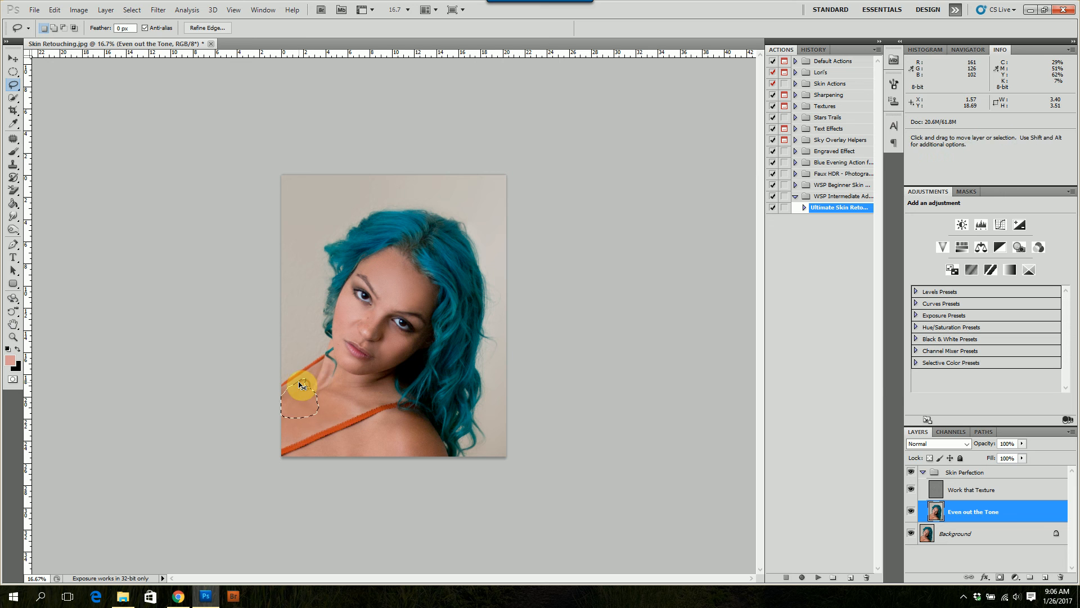
{"action": "key", "text": "ctrl+alt+f"}
{"action": "left_click", "coordinate": [876, 234]}
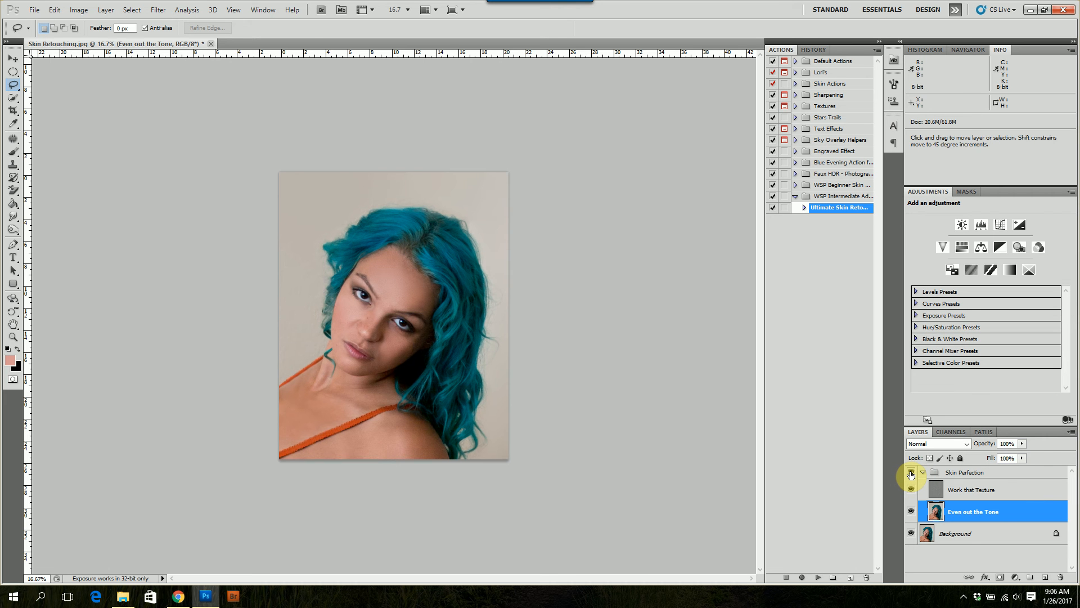
Examine the face at closer zoom, and compare the portrait at 25% with the "Skin Perfection" group hidden and shown
{"action": "key", "text": "ctrl+plus"}
{"action": "key", "text": "ctrl+plus"}
{"action": "key", "text": "ctrl+plus"}
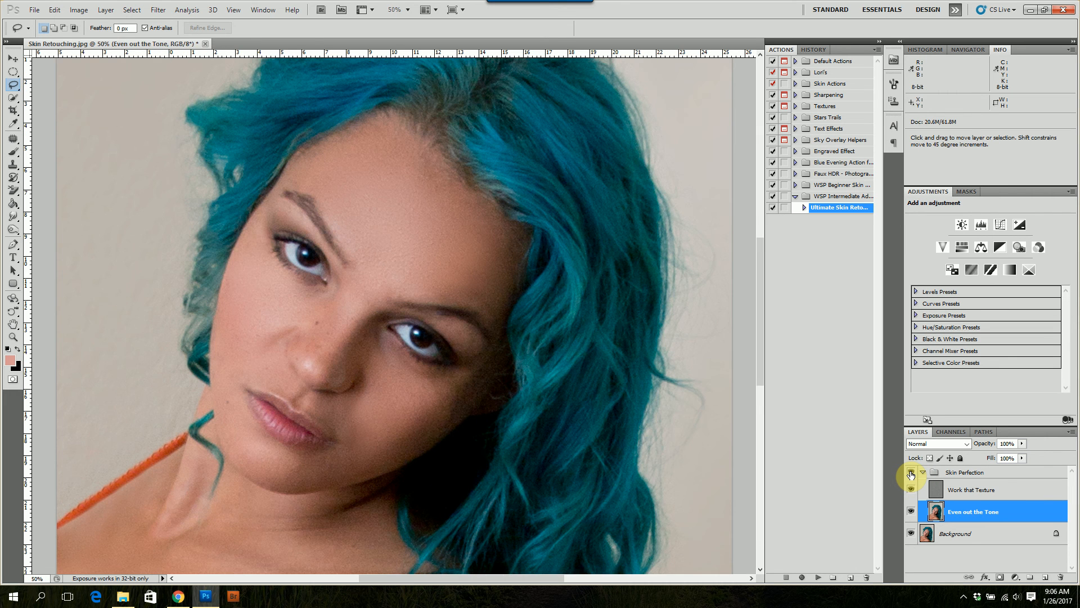
{"action": "key", "text": "ctrl+minus"}
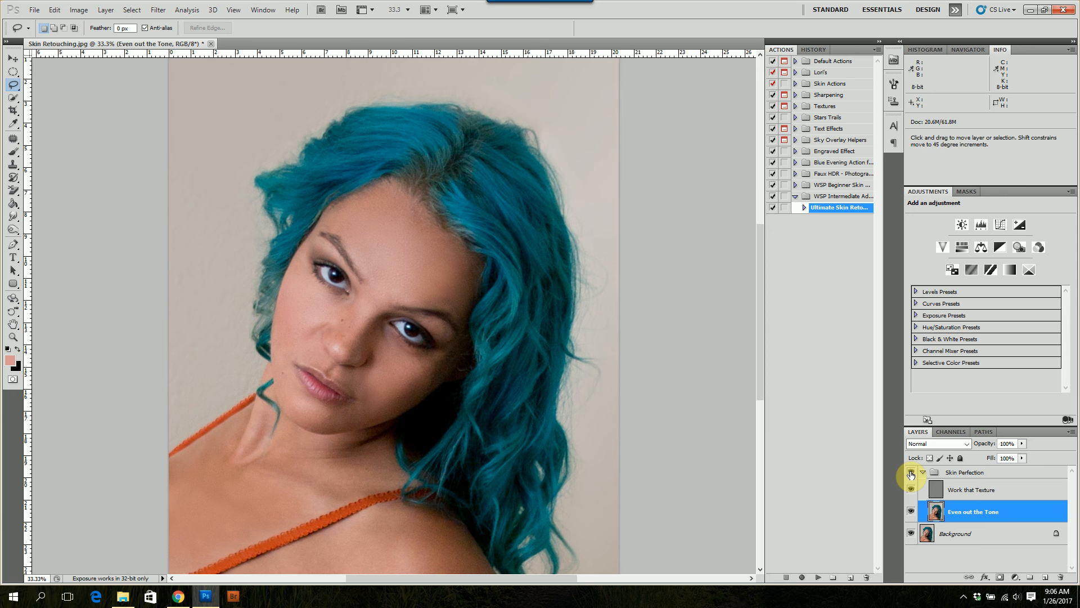
{"action": "key", "text": "ctrl+minus"}
{"action": "left_click", "coordinate": [911, 474]}
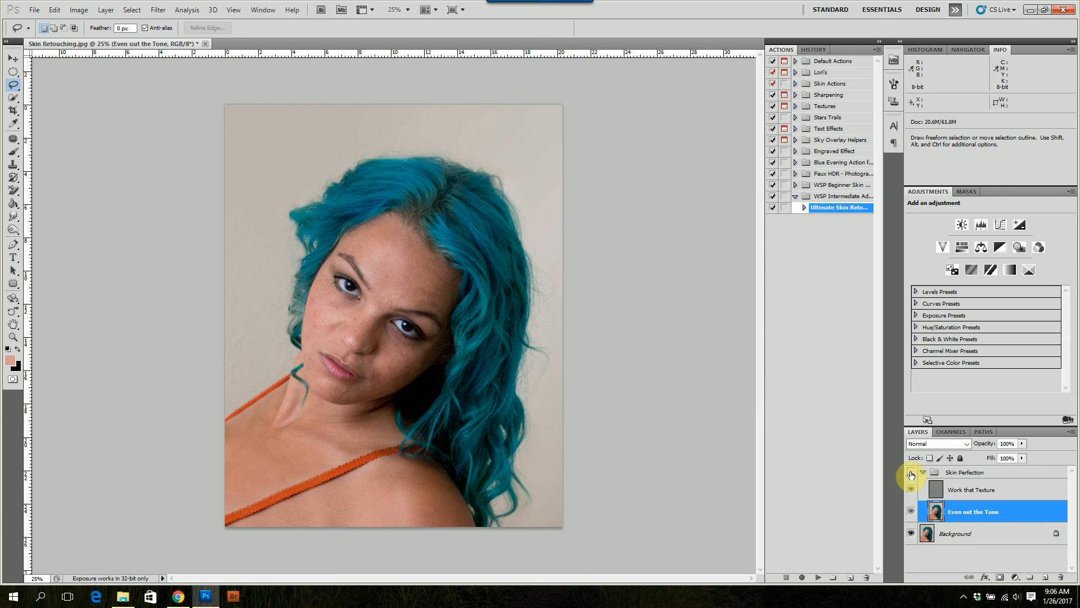
{"action": "left_click", "coordinate": [911, 474]}
{"action": "left_click", "coordinate": [911, 474]}
{"action": "left_click", "coordinate": [911, 474]}
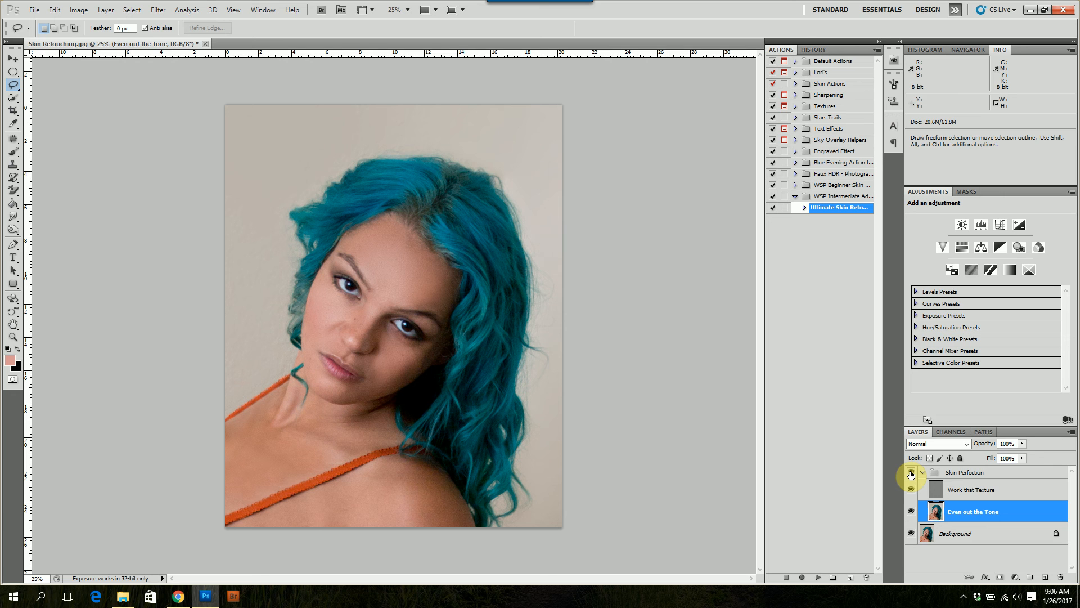
Merge all visible layers into the Background layer
{"action": "key", "text": "ctrl"}
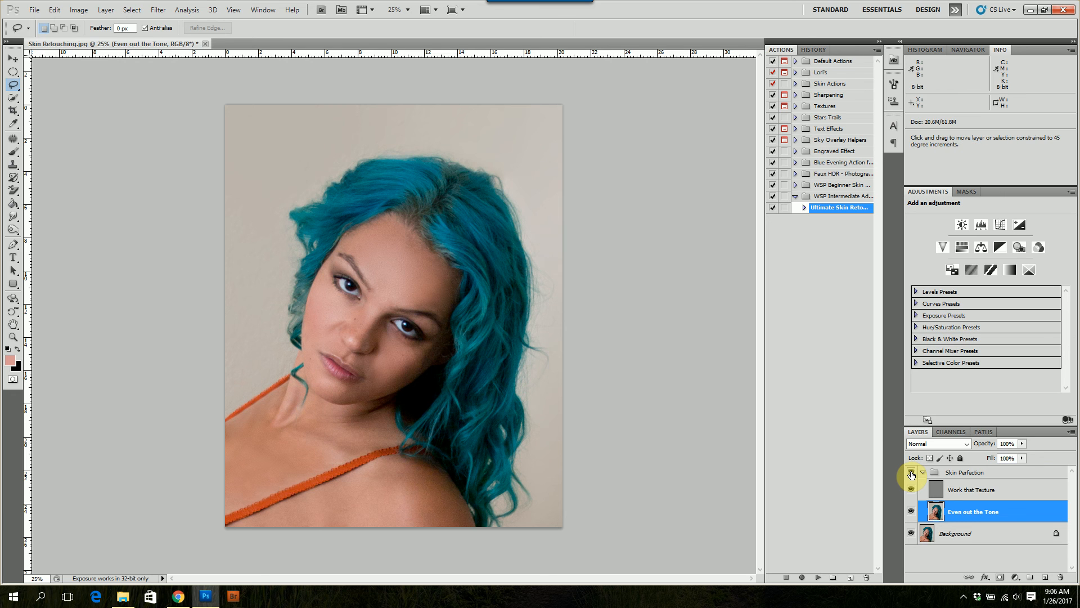
{"action": "key", "text": "ctrl+shift+e"}
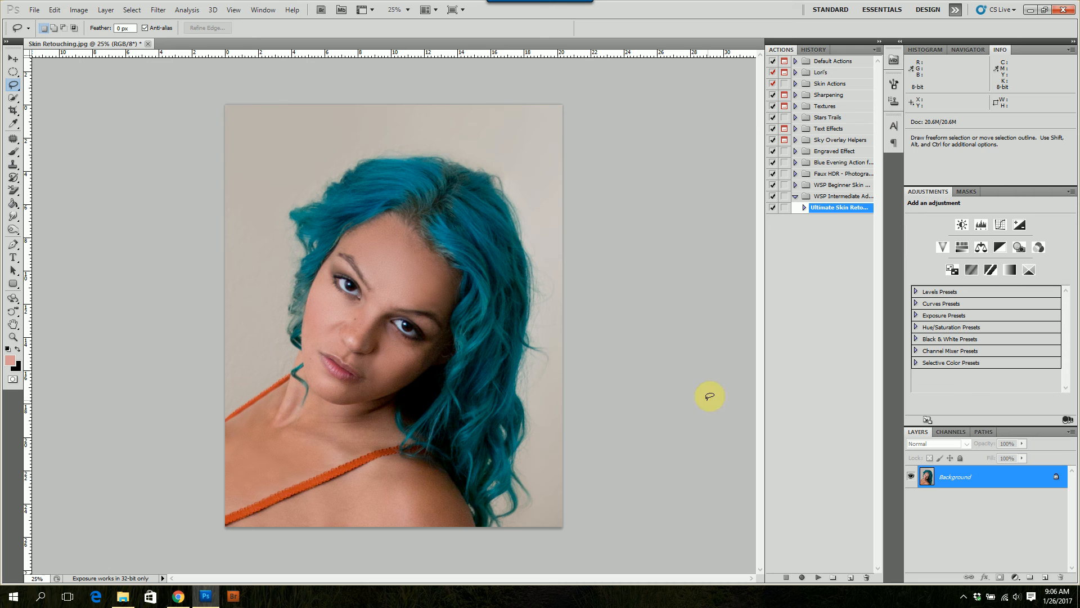